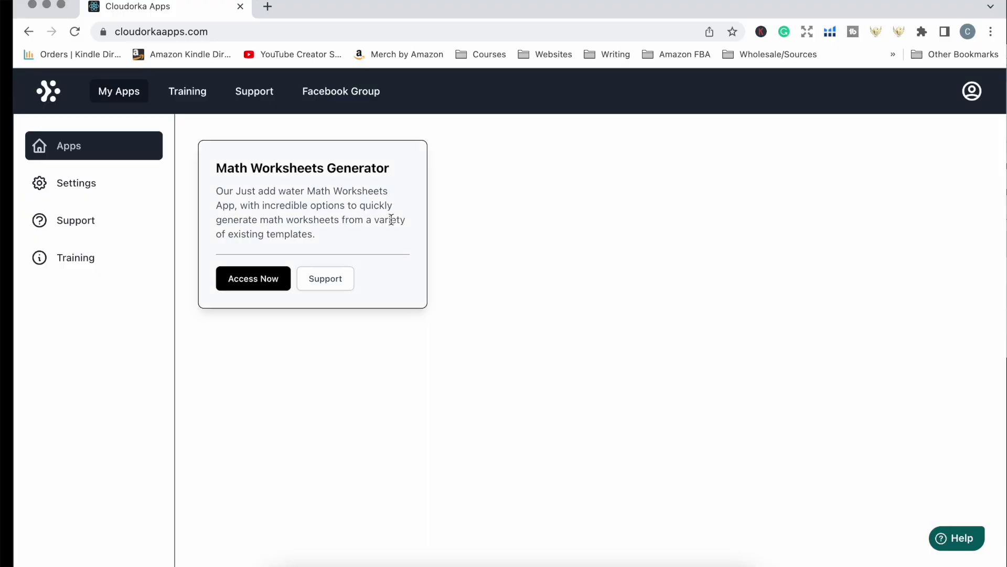
Open the math worksheet generator editor and scroll through the template categories
click(254, 278)
scroll(291, 329, down, 4)
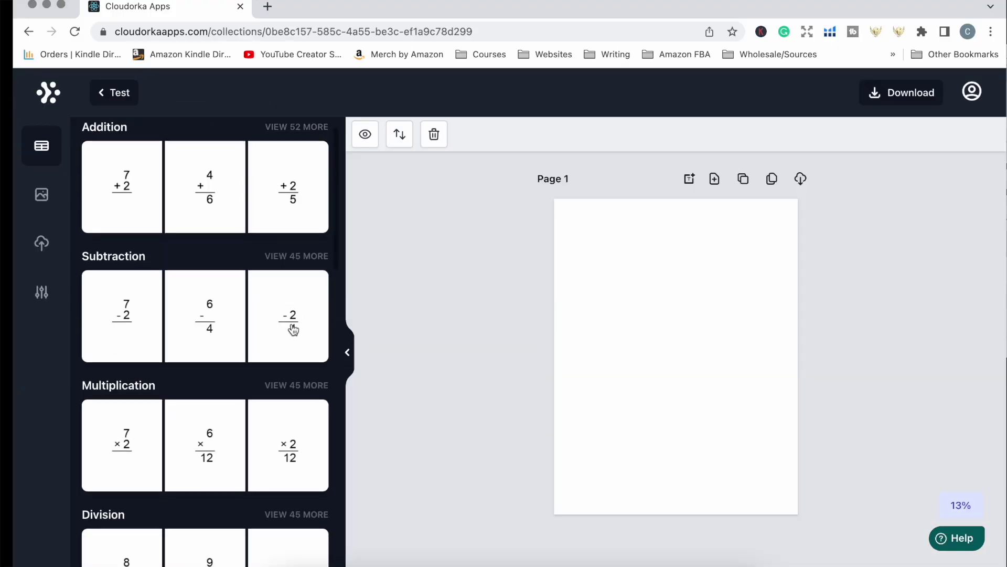
scroll(293, 329, down, 13)
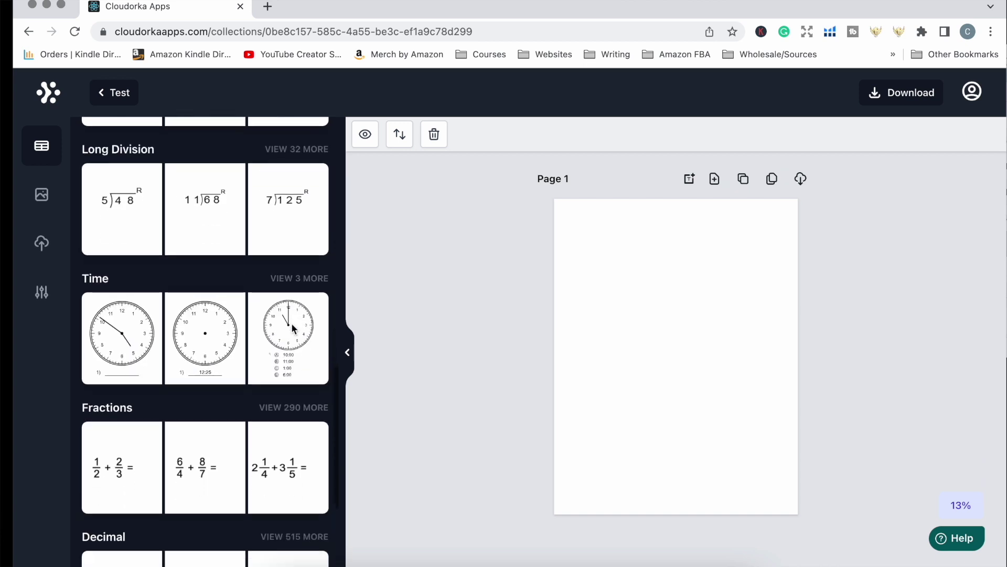
scroll(293, 329, down, 3)
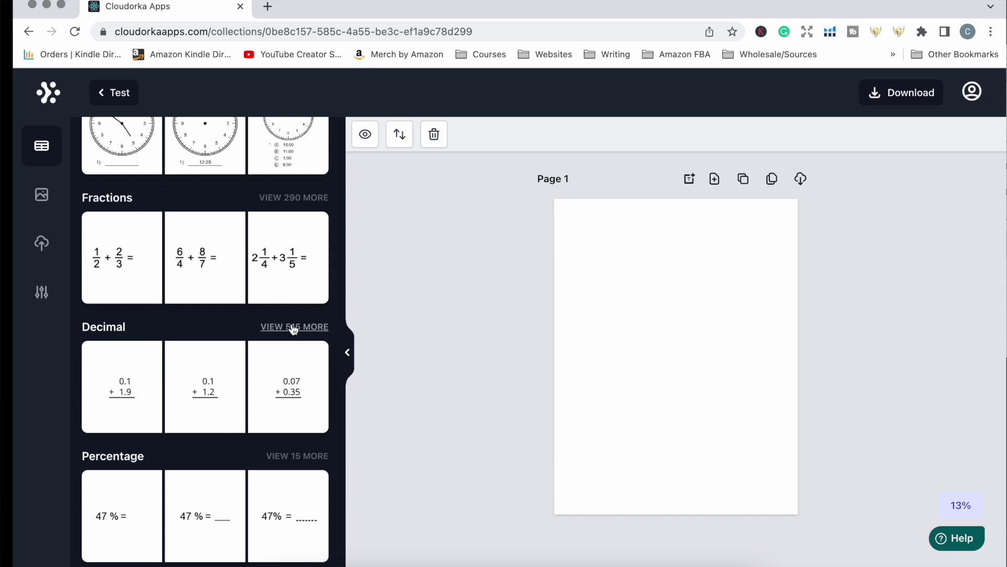
scroll(293, 328, up, 15)
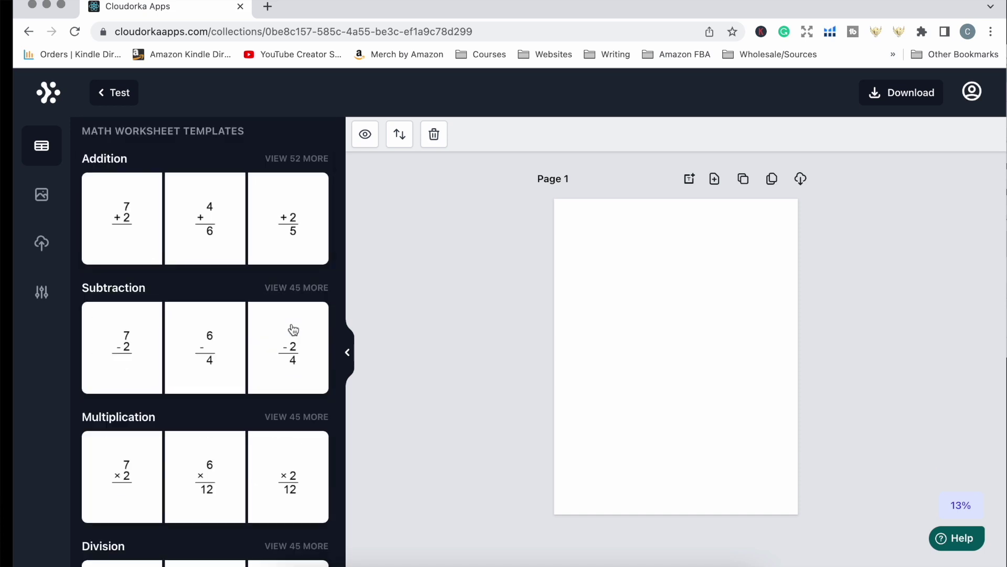
scroll(293, 329, down, 12)
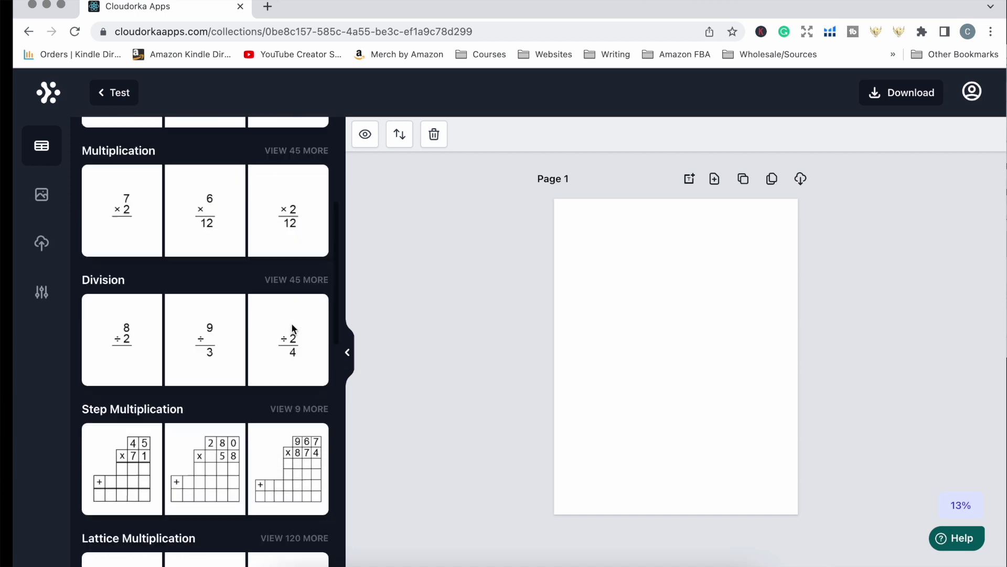
scroll(293, 329, down, 20)
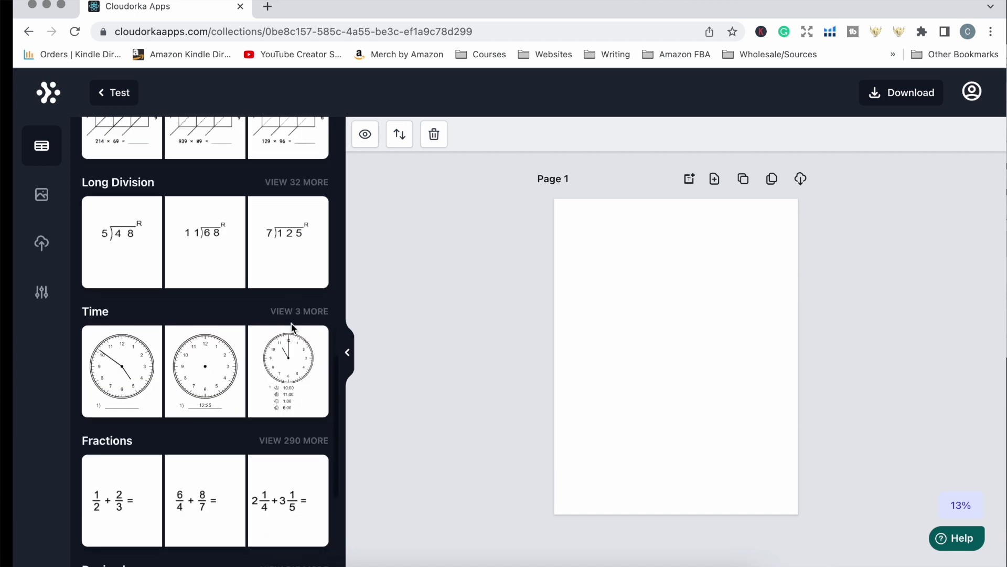
scroll(292, 328, down, 10)
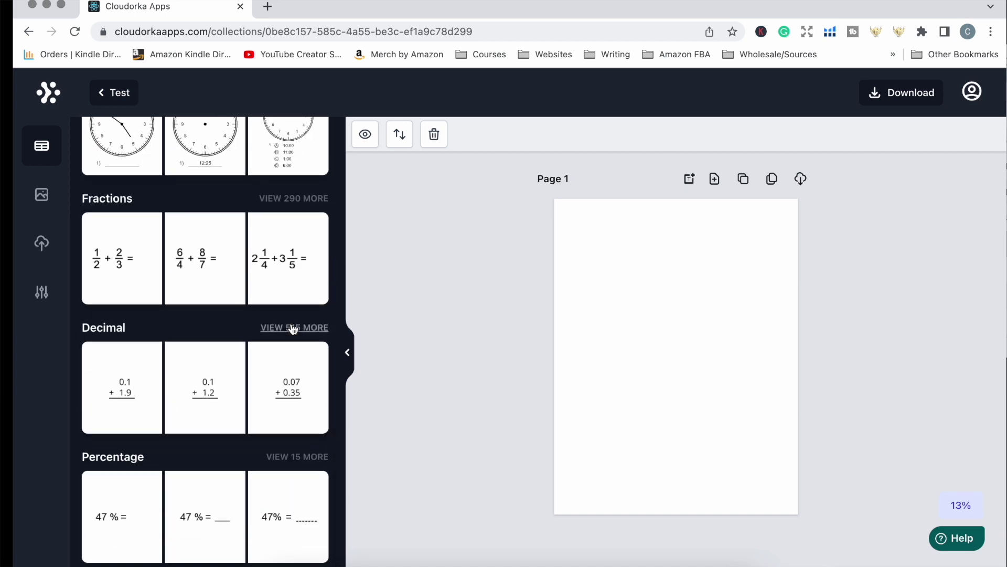
Preview all the Addition templates, then return to the category list
click(293, 328)
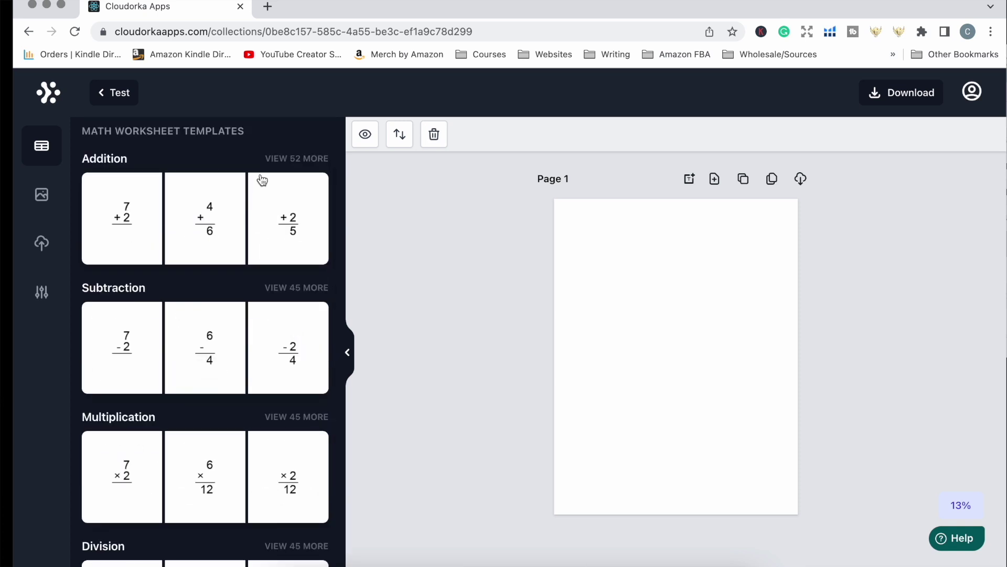
click(271, 160)
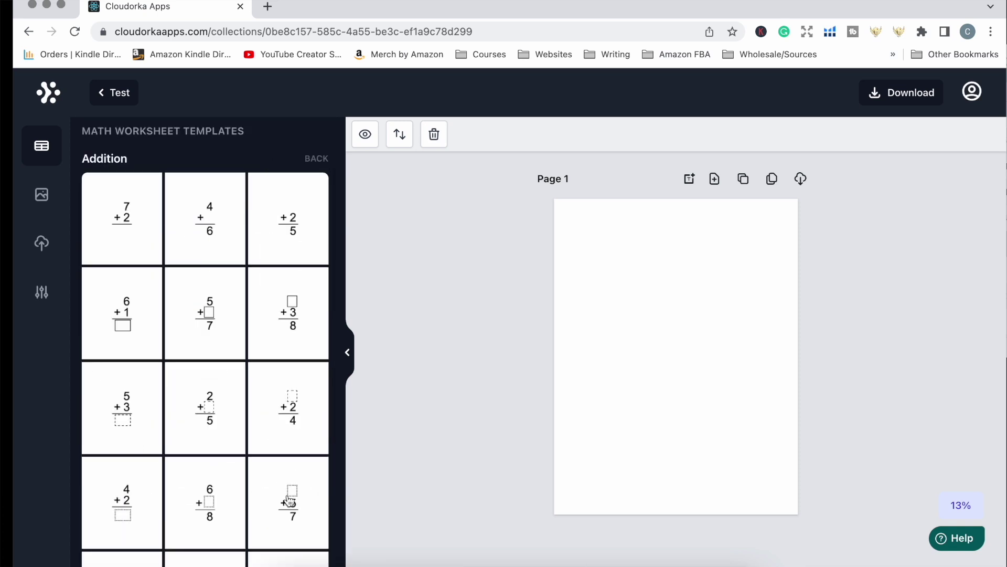
scroll(289, 485, down, 10)
scroll(289, 486, down, 5)
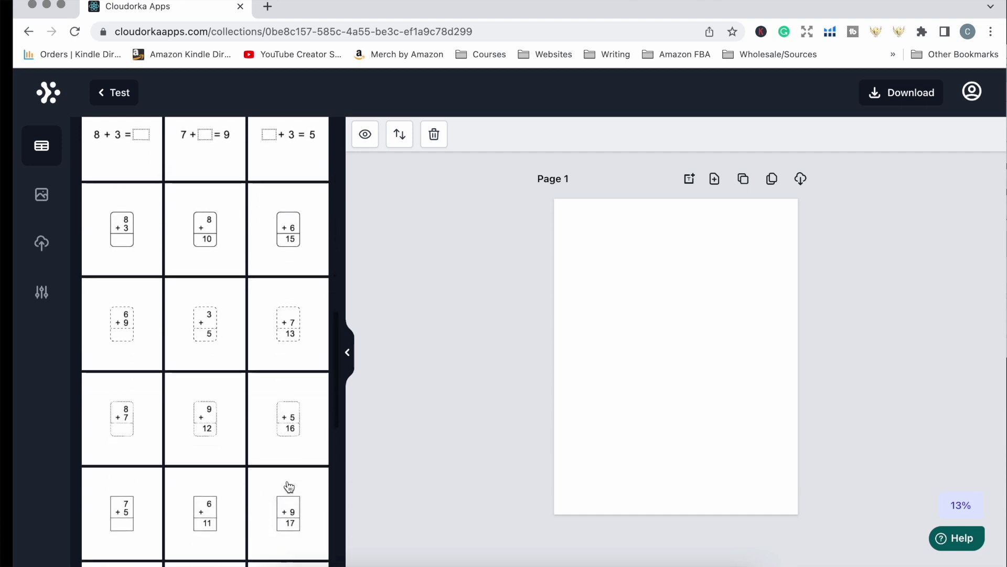
scroll(289, 485, down, 7)
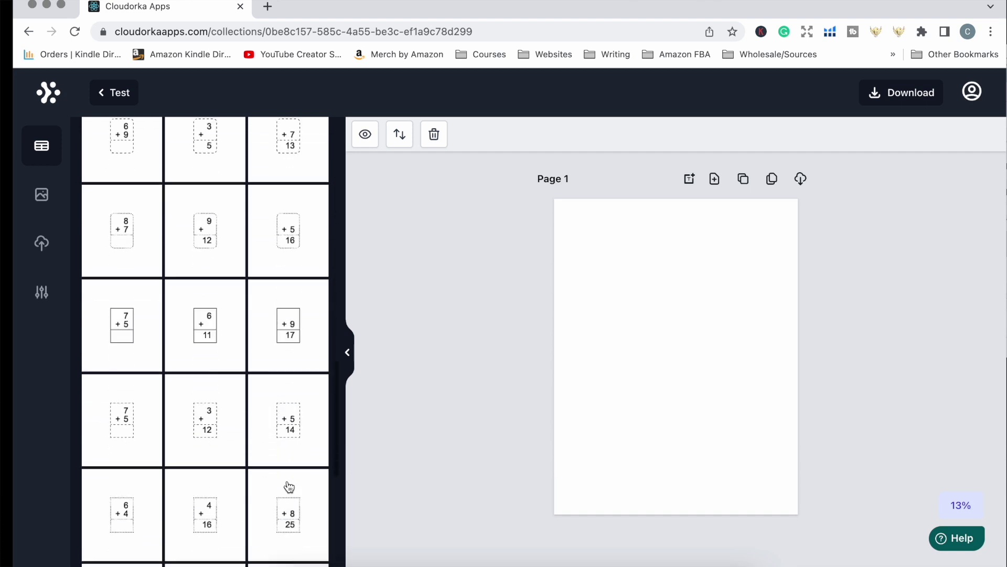
scroll(290, 486, down, 3)
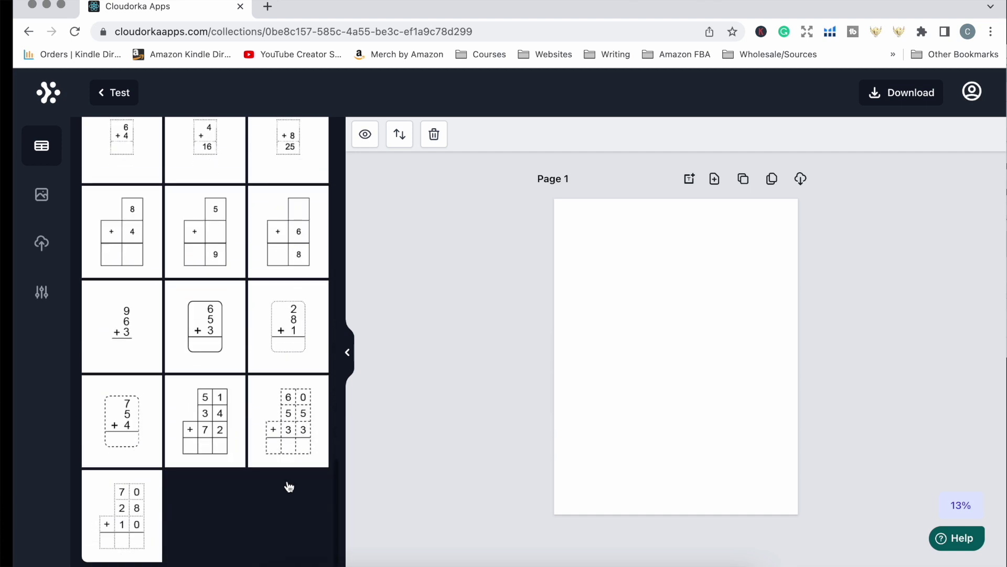
scroll(286, 479, up, 20)
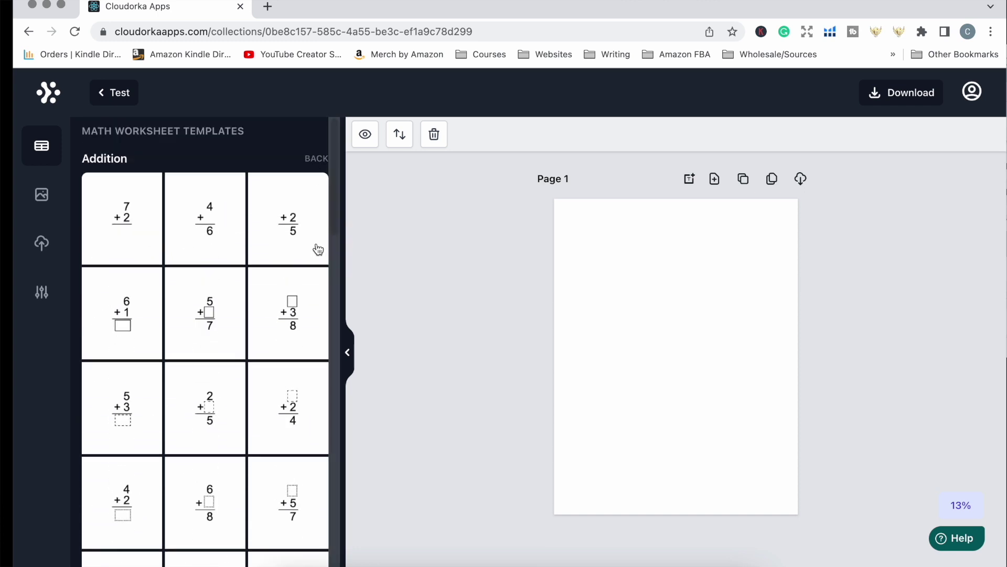
click(314, 158)
Expand the Lattice Multiplication category to list all its templates
scroll(294, 359, down, 4)
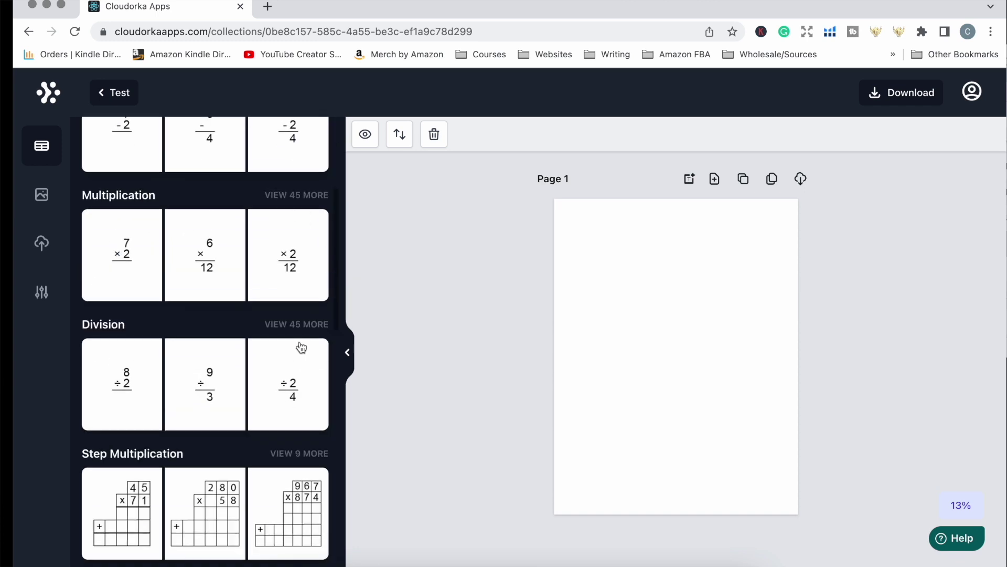
scroll(295, 407, down, 5)
click(290, 324)
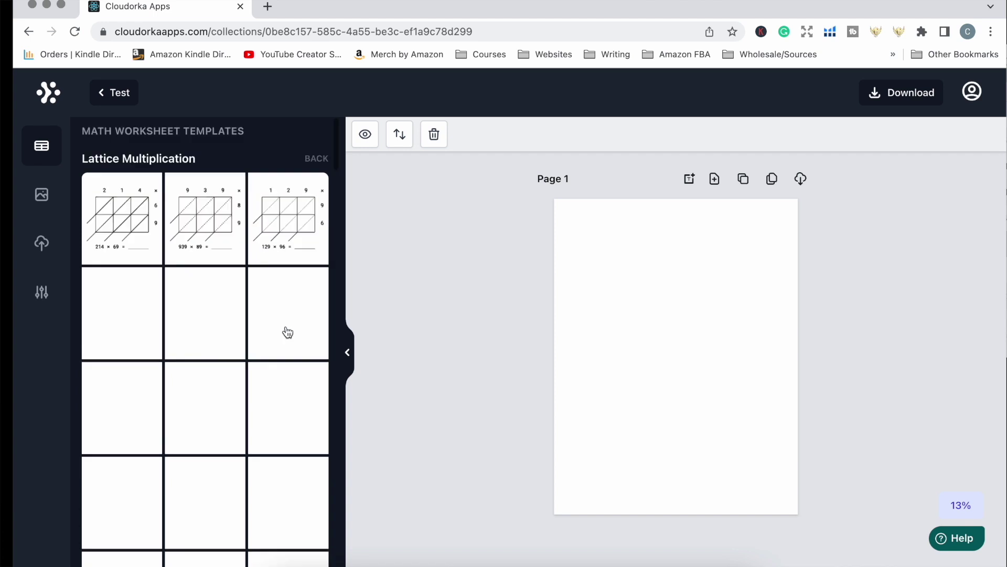
scroll(287, 435, down, 3)
scroll(287, 433, down, 10)
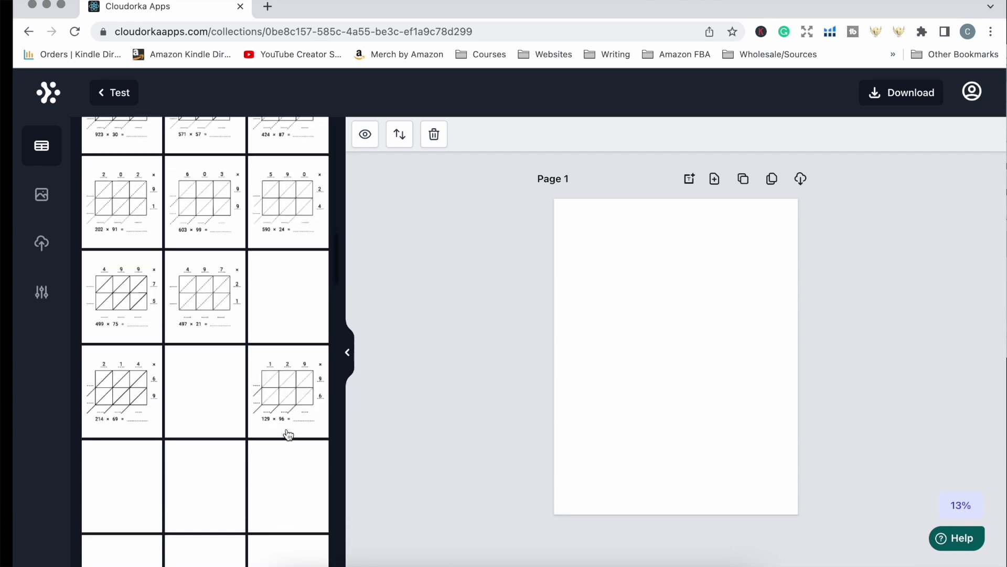
scroll(286, 421, down, 5)
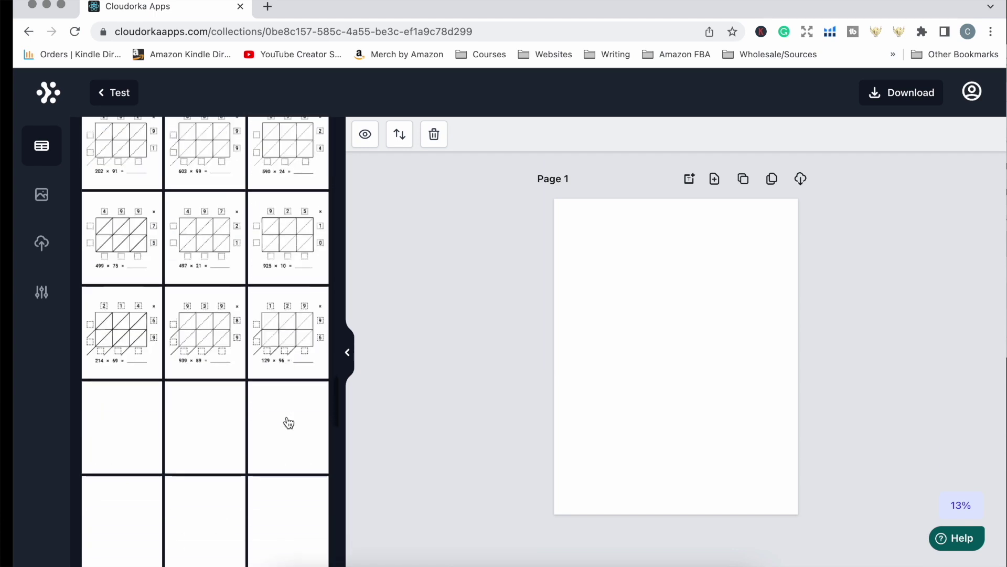
scroll(288, 420, up, 15)
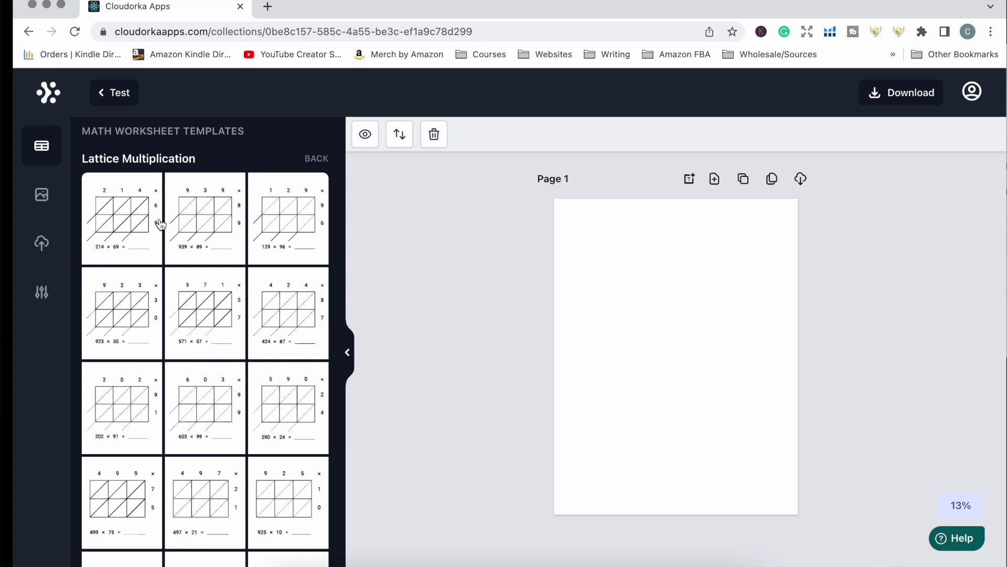
Place the first Lattice Multiplication template on Page 1 as a 3-by-2 problem grid
click(114, 212)
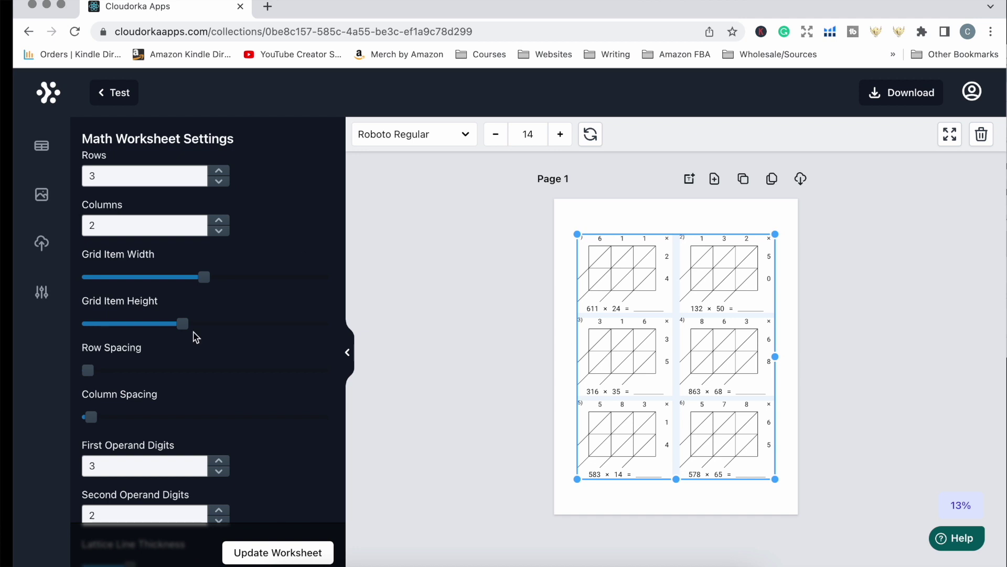
scroll(194, 338, down, 2)
scroll(194, 338, down, 4)
scroll(194, 337, up, 6)
scroll(118, 278, down, 2)
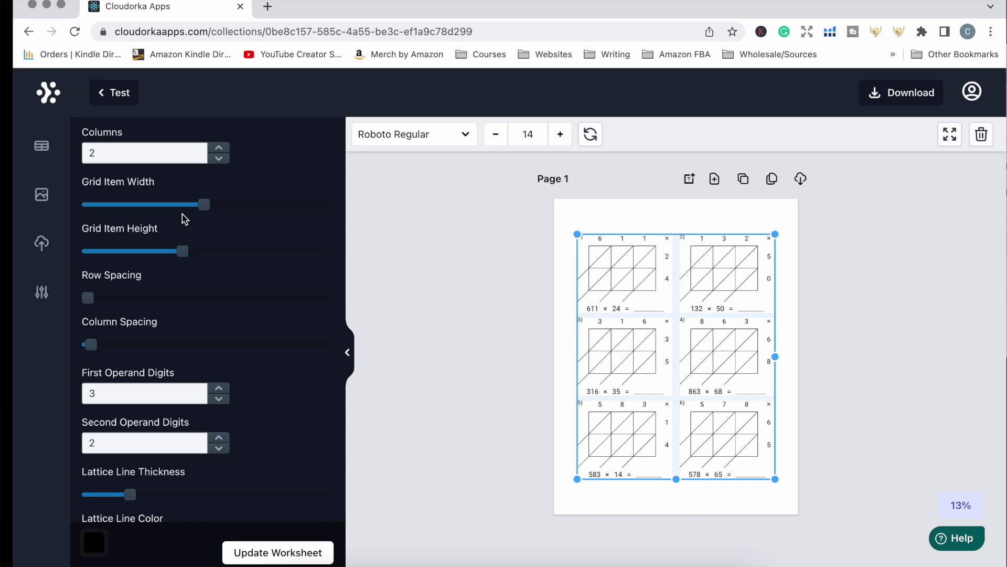
Nudge the Grid Item Width slider up slightly so each lattice problem is wider
mouse_move(203, 205)
mouse_down()
mouse_move(160, 204)
mouse_move(213, 205)
mouse_up()
scroll(145, 309, down, 3)
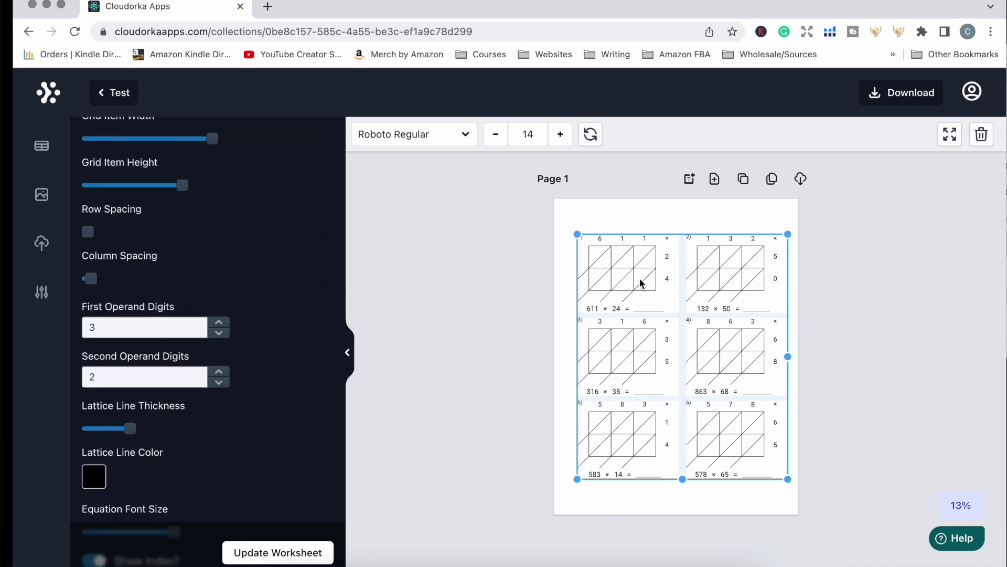
scroll(248, 322, down, 5)
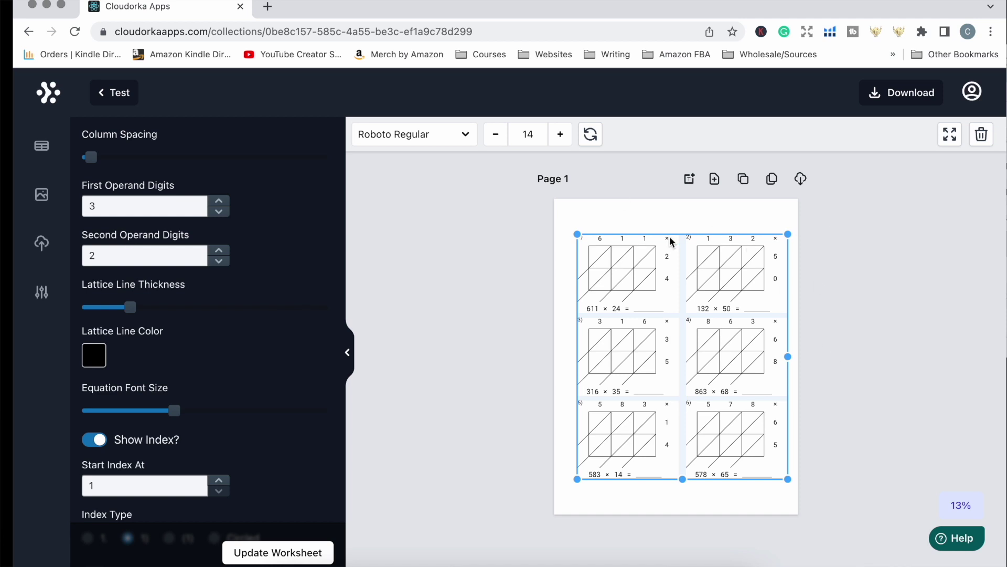
scroll(183, 391, down, 3)
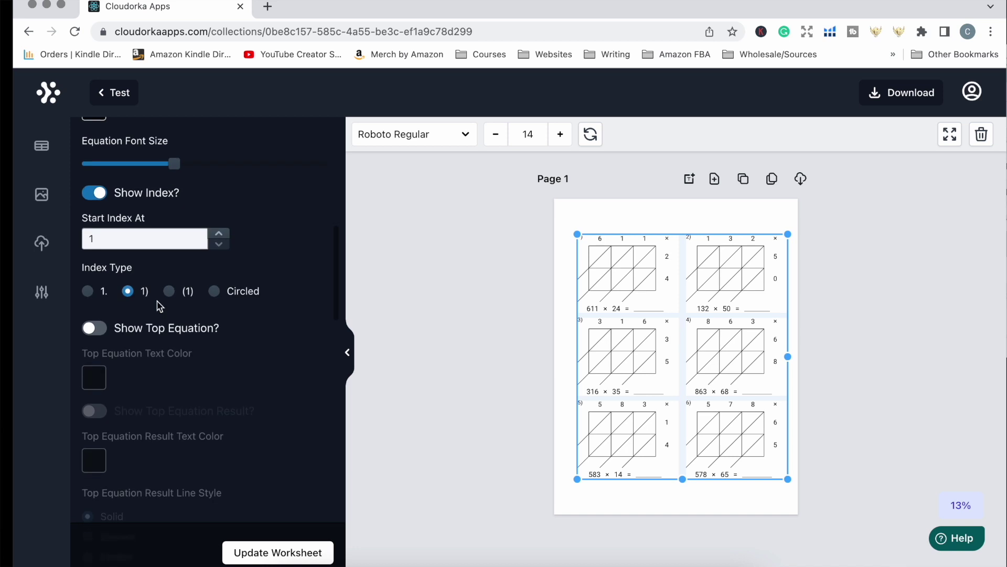
scroll(247, 442, down, 10)
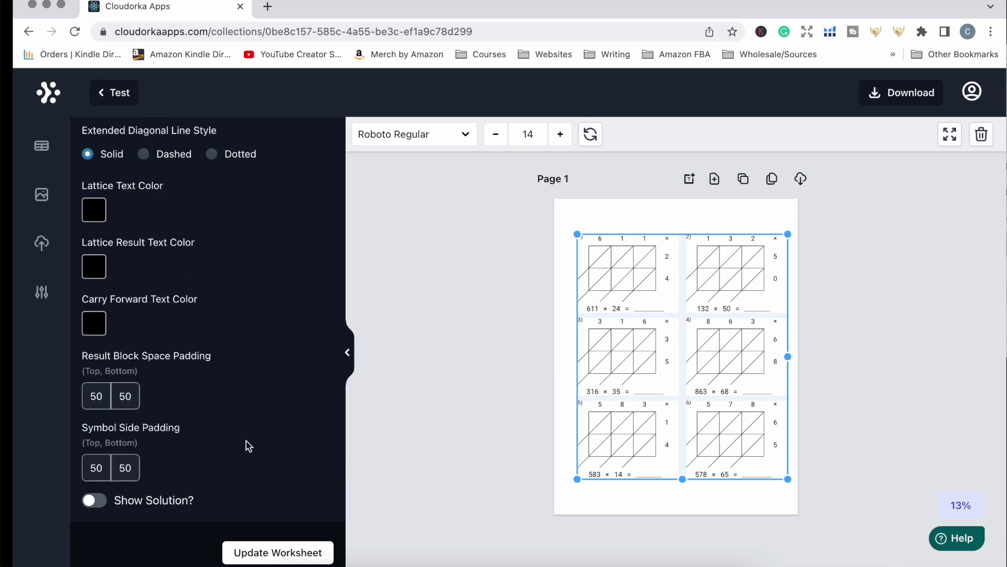
scroll(263, 401, up, 15)
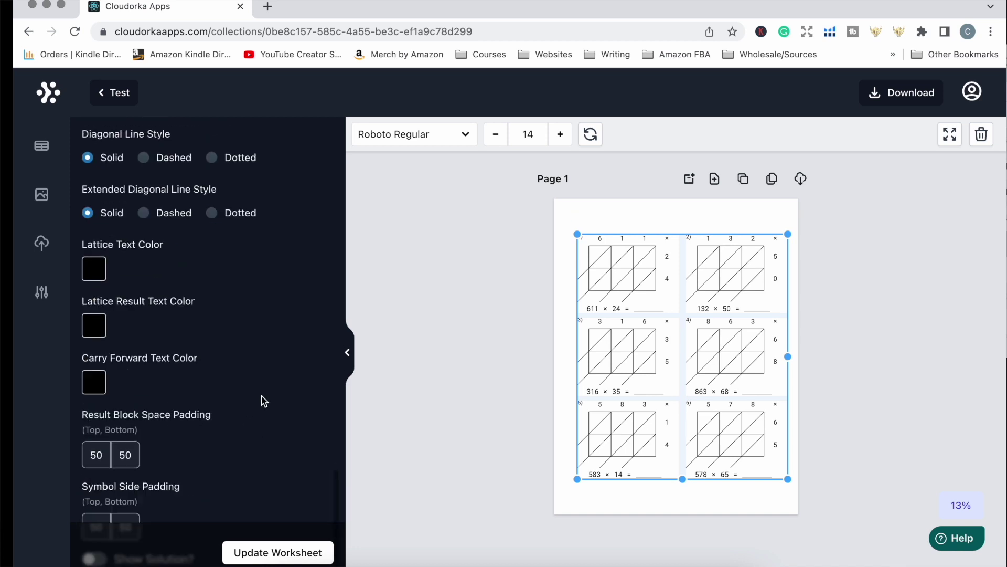
scroll(263, 400, up, 5)
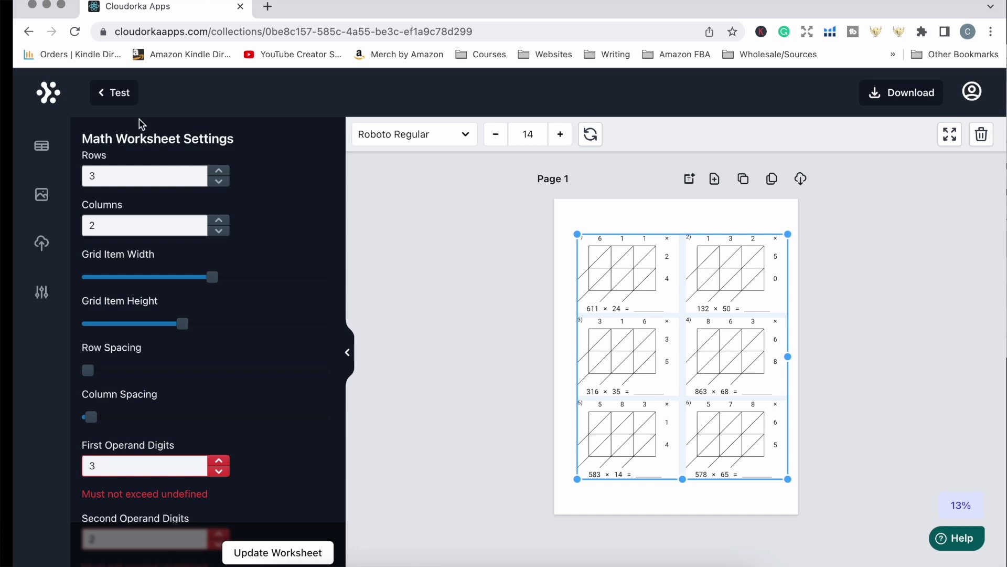
Leave the templates and browse the clip-art library's Fruits images
click(125, 93)
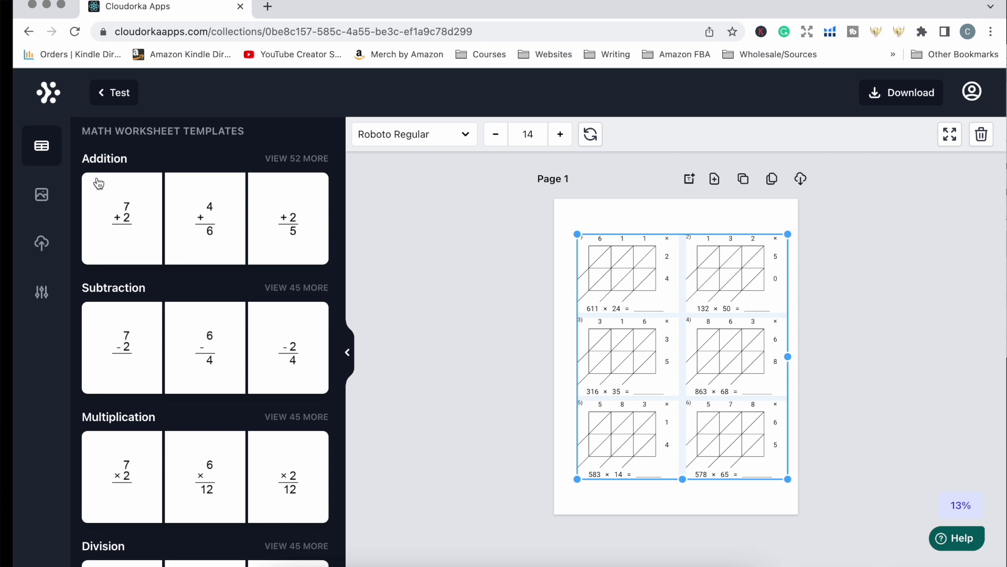
click(57, 196)
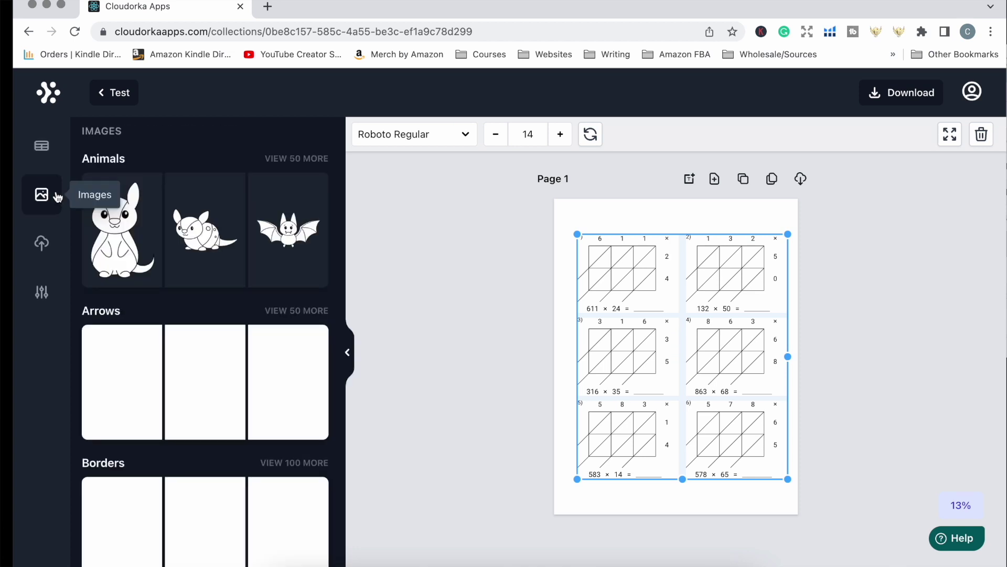
scroll(198, 294, down, 10)
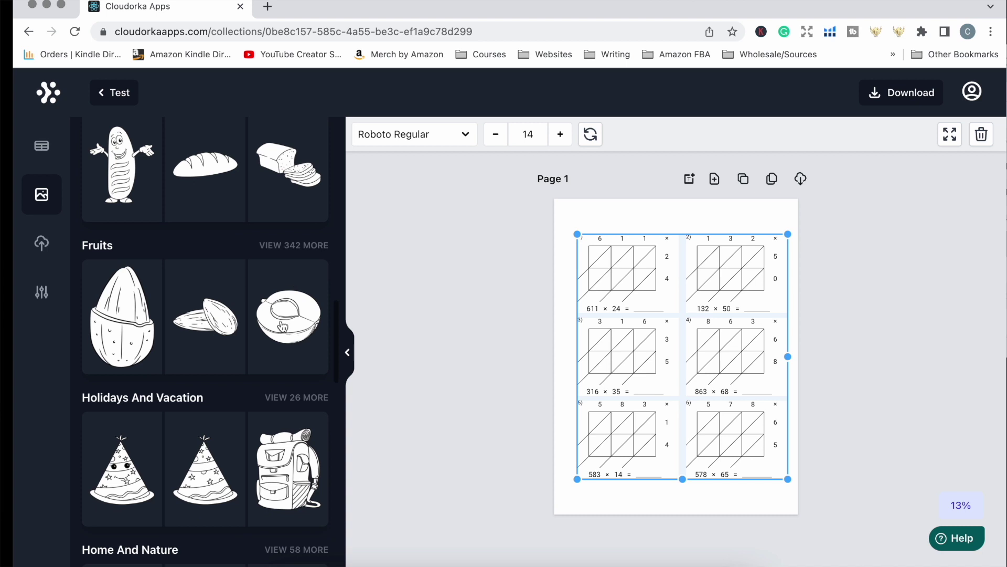
click(295, 247)
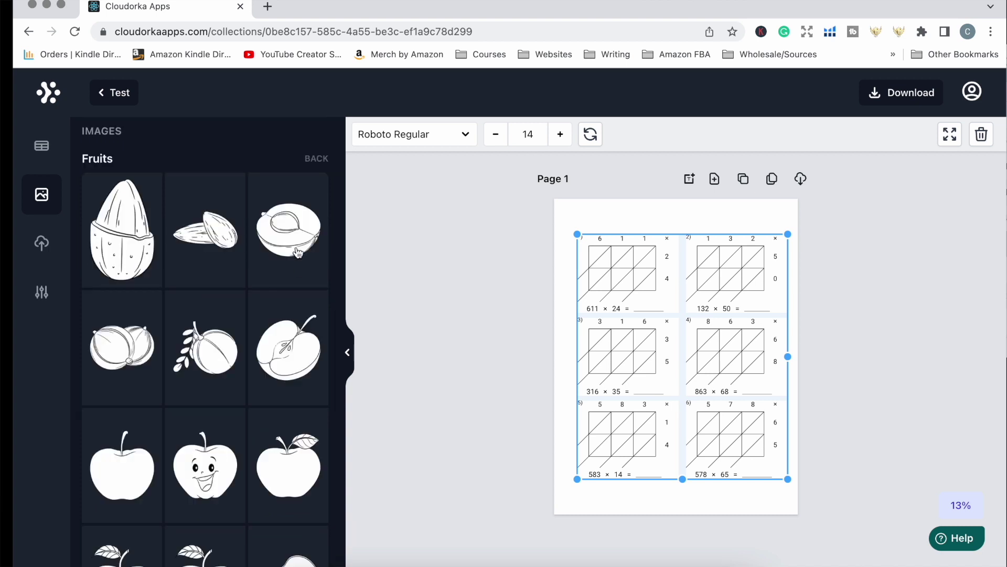
click(316, 158)
scroll(270, 331, down, 5)
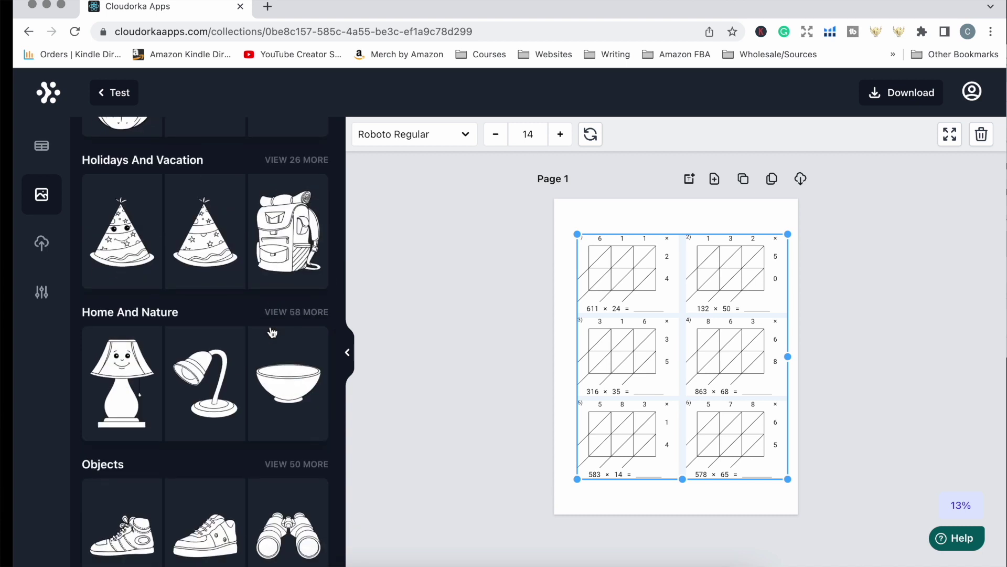
scroll(272, 331, up, 5)
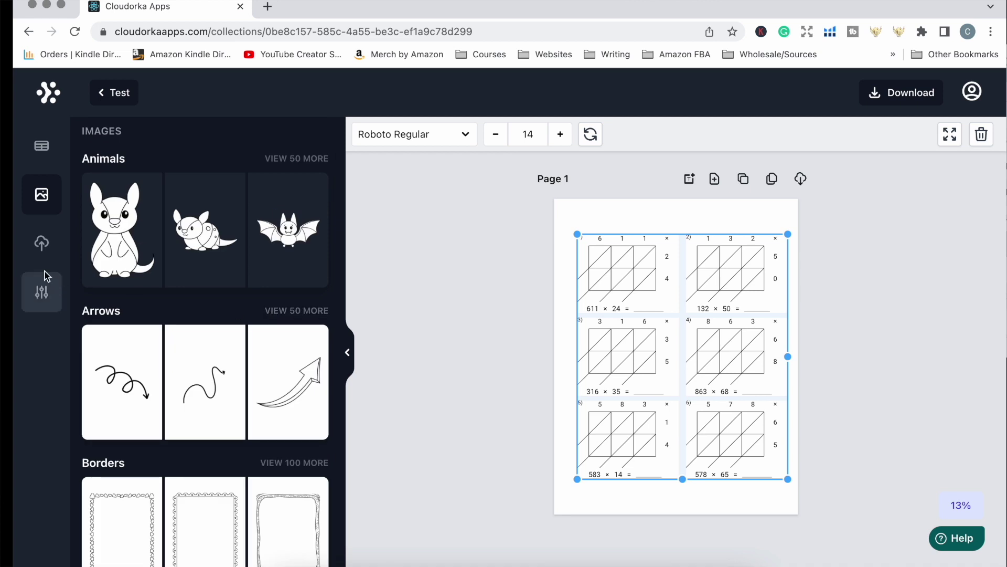
Open the page settings and leave the page trim at 8.5" x 11"
click(40, 248)
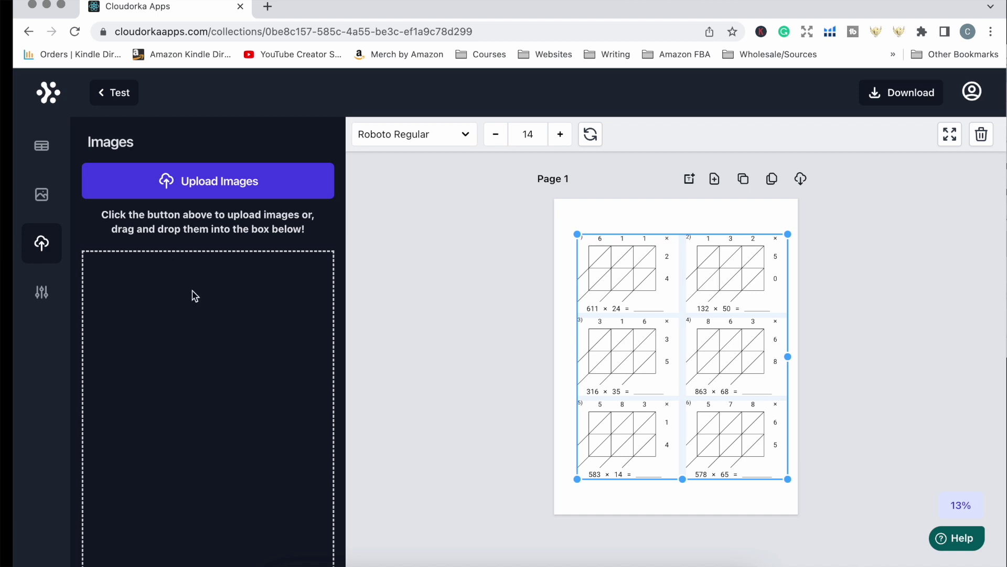
click(41, 292)
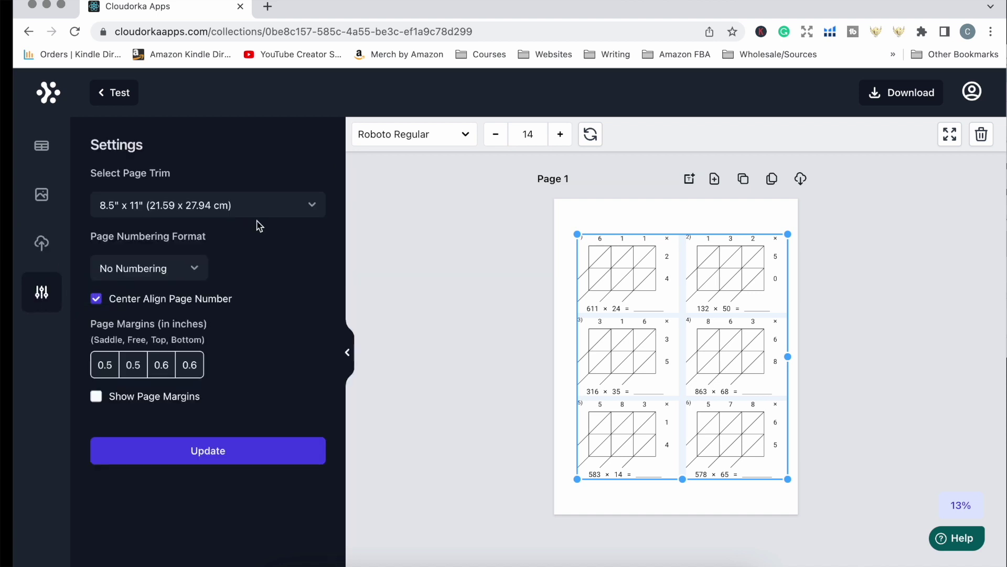
click(255, 205)
scroll(247, 287, up, 5)
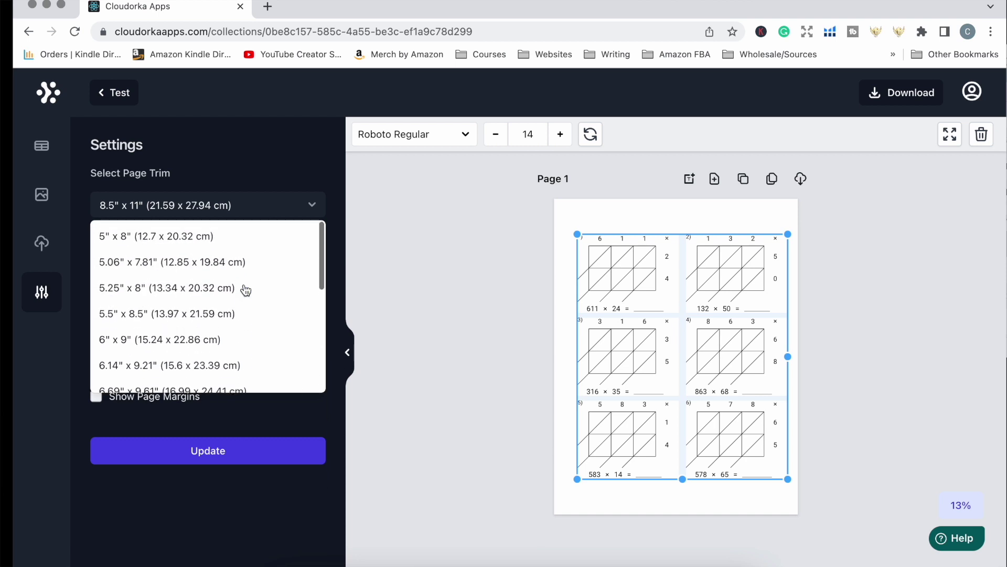
click(468, 245)
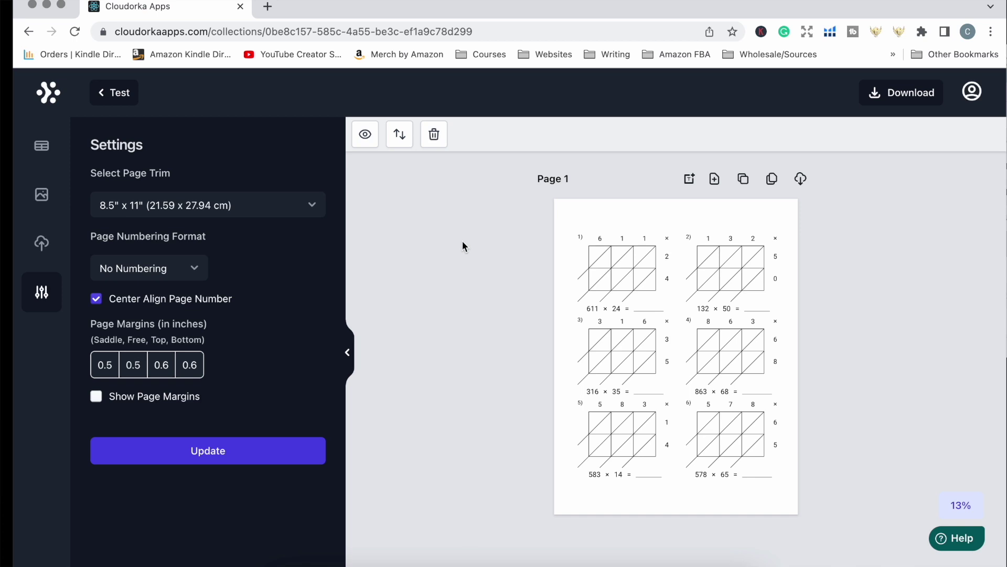
Generate the answer key for the selected lattice worksheet and return to the test editor
click(560, 213)
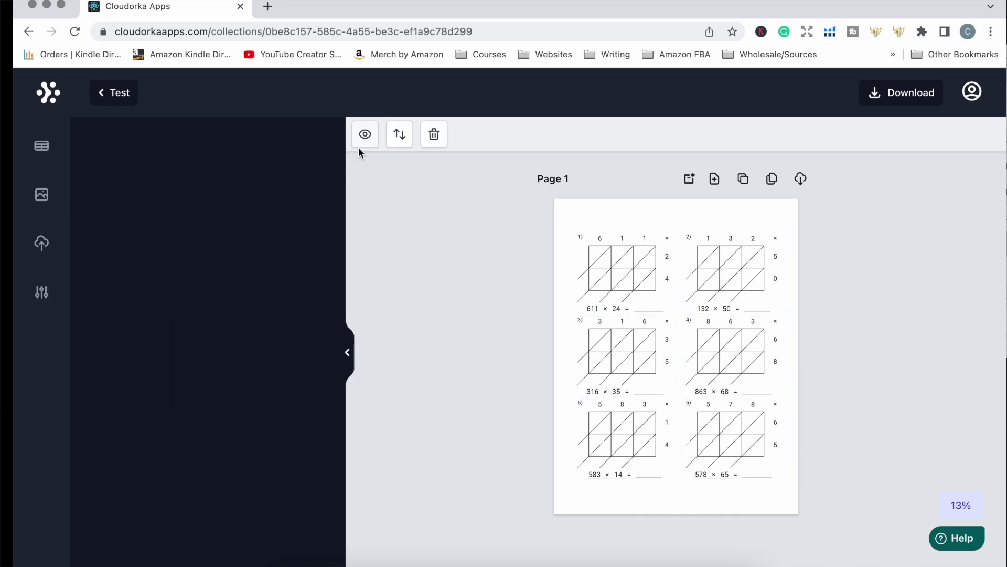
click(365, 135)
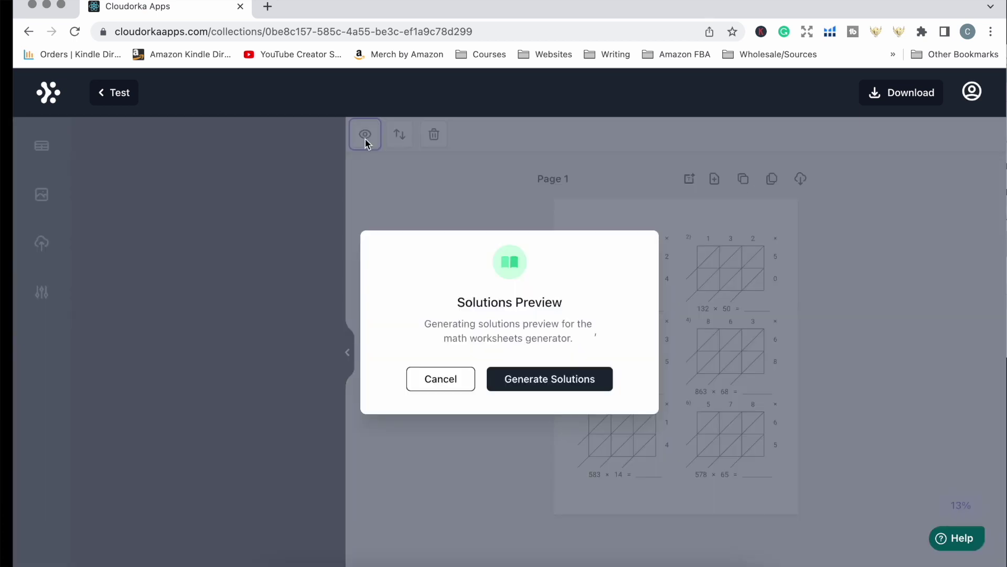
click(567, 382)
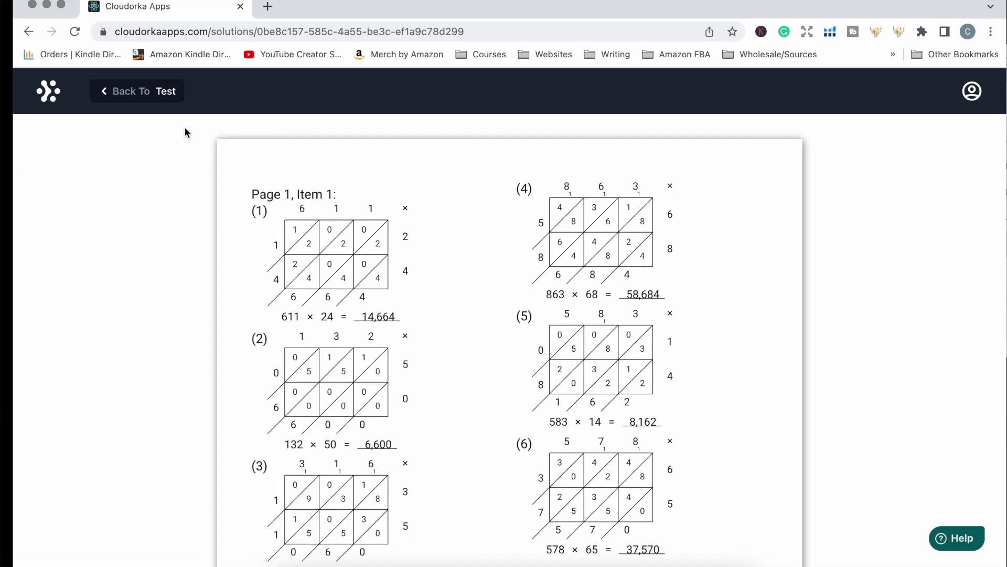
click(155, 99)
scroll(550, 419, down, 8)
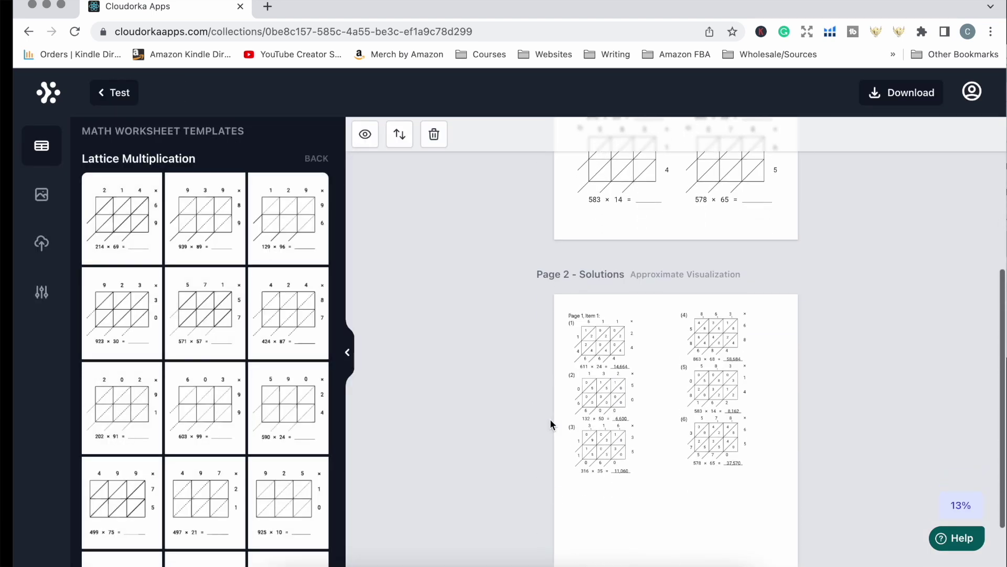
scroll(628, 292, up, 7)
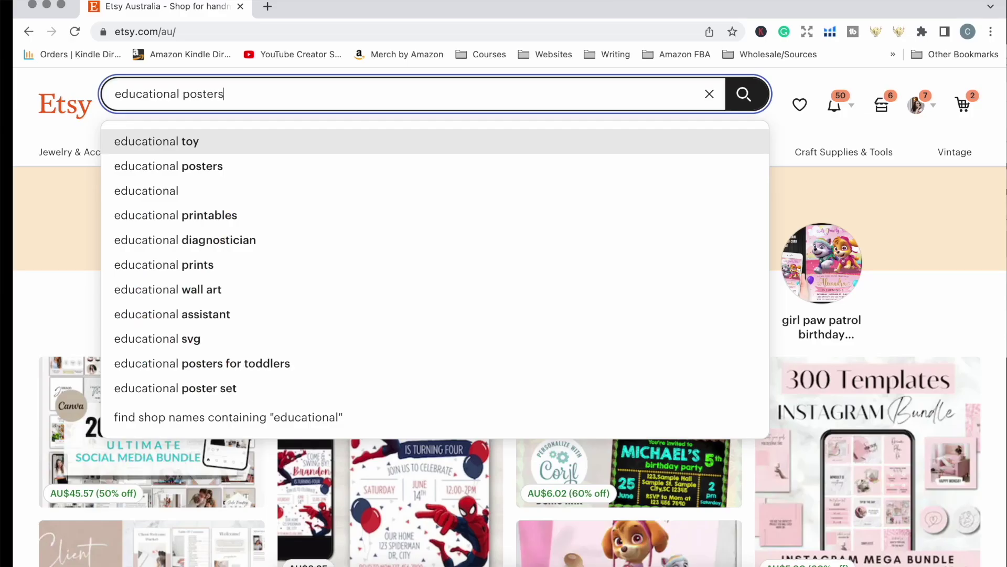
Search Etsy using the 'educational printables' suggestion and scroll through the 28,794 results
key(Down)
key(Down)
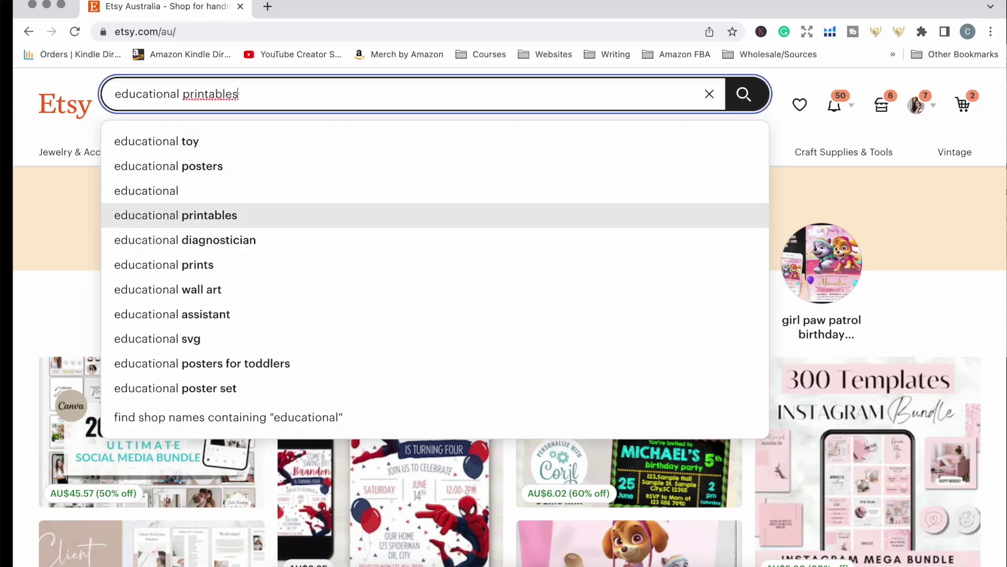
key(Return)
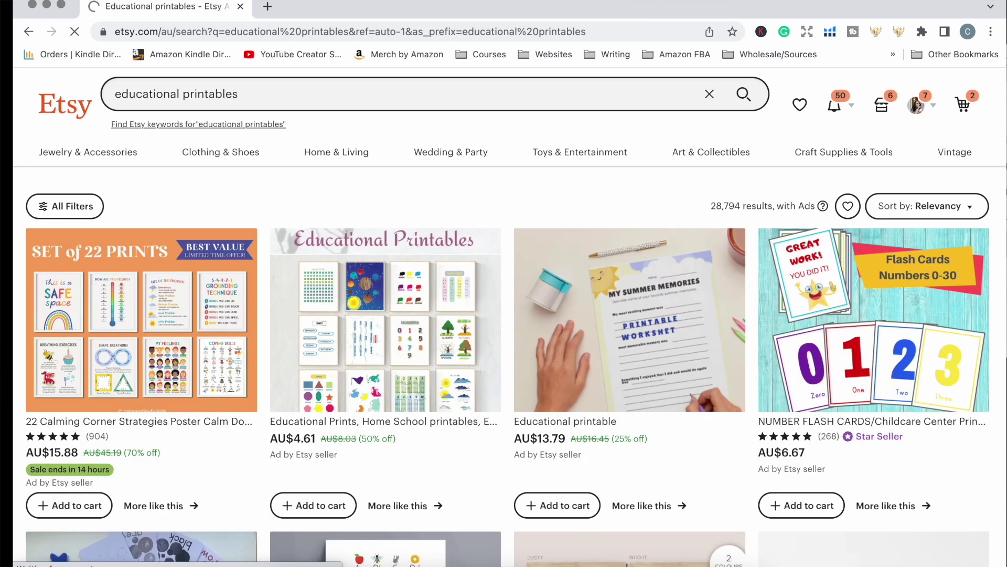
scroll(973, 474, down, 2)
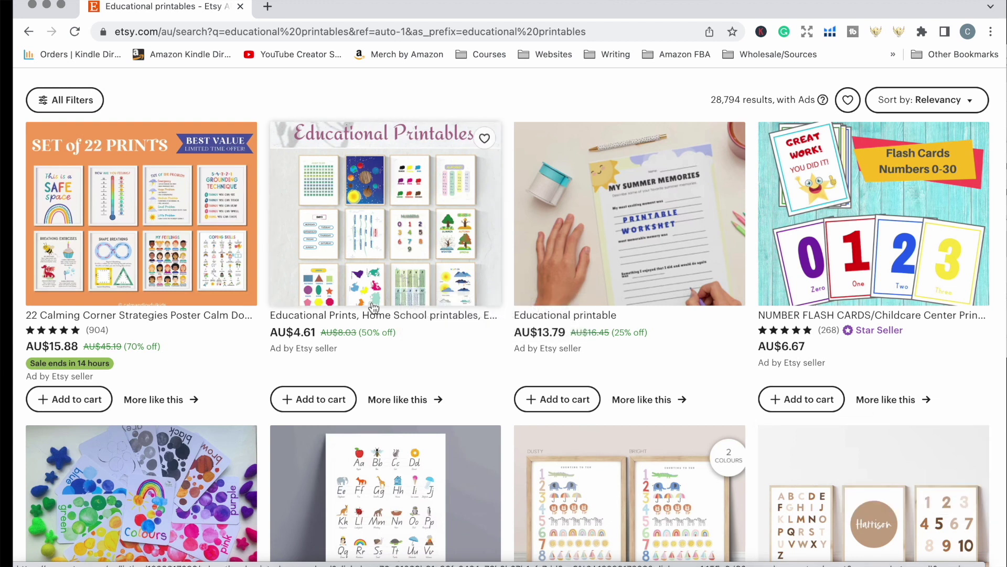
scroll(508, 318, down, 3)
scroll(507, 318, down, 3)
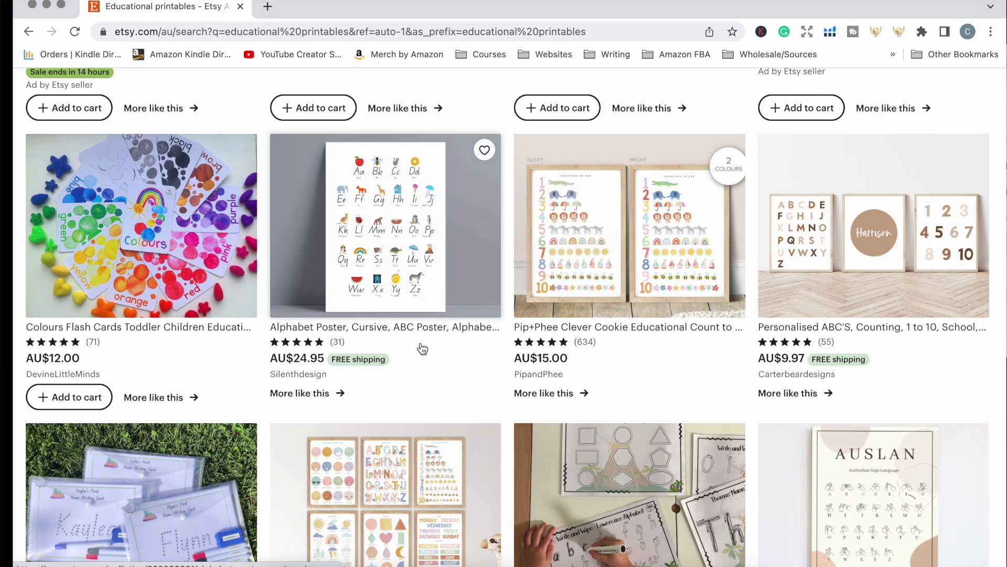
scroll(423, 348, down, 4)
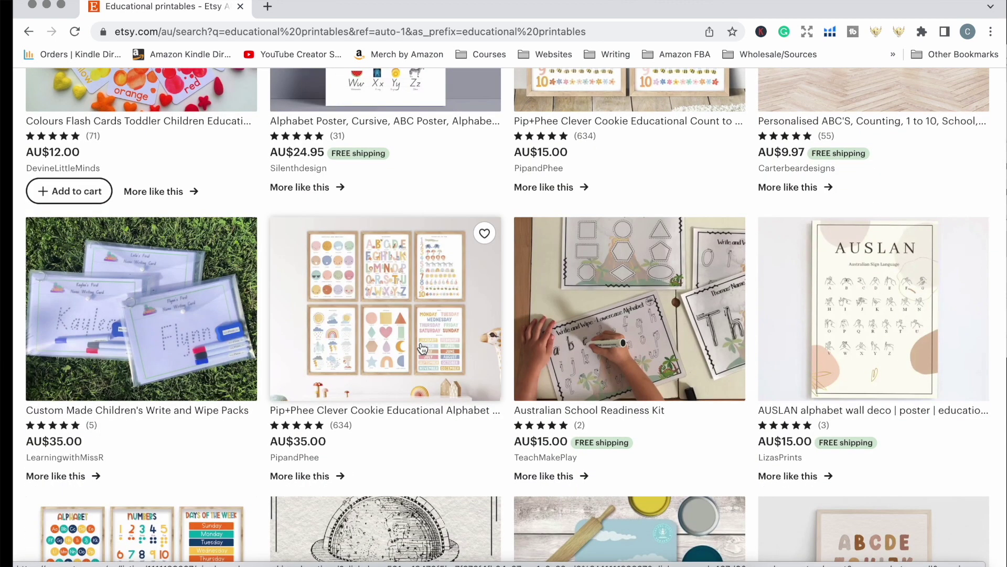
scroll(422, 348, down, 3)
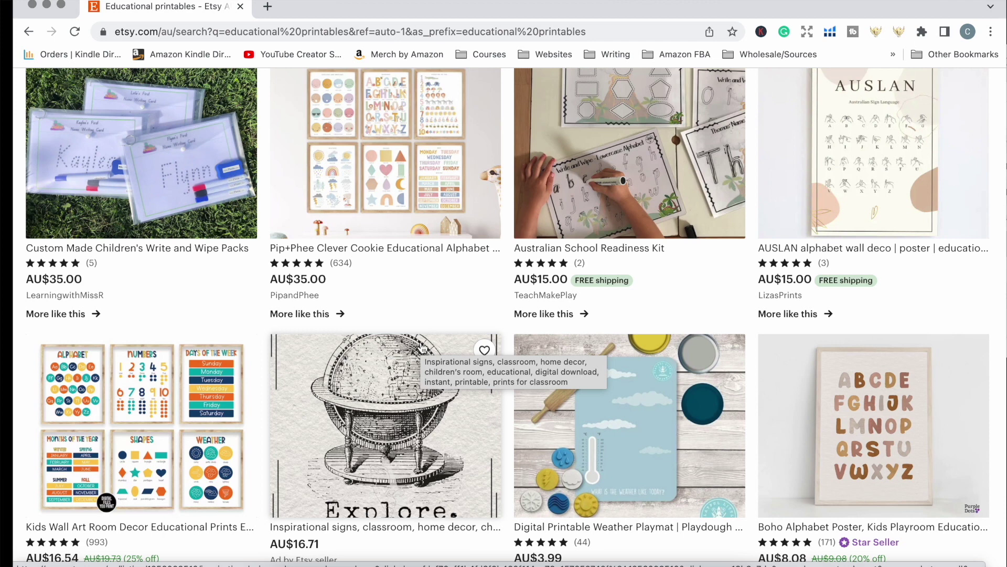
scroll(422, 349, up, 8)
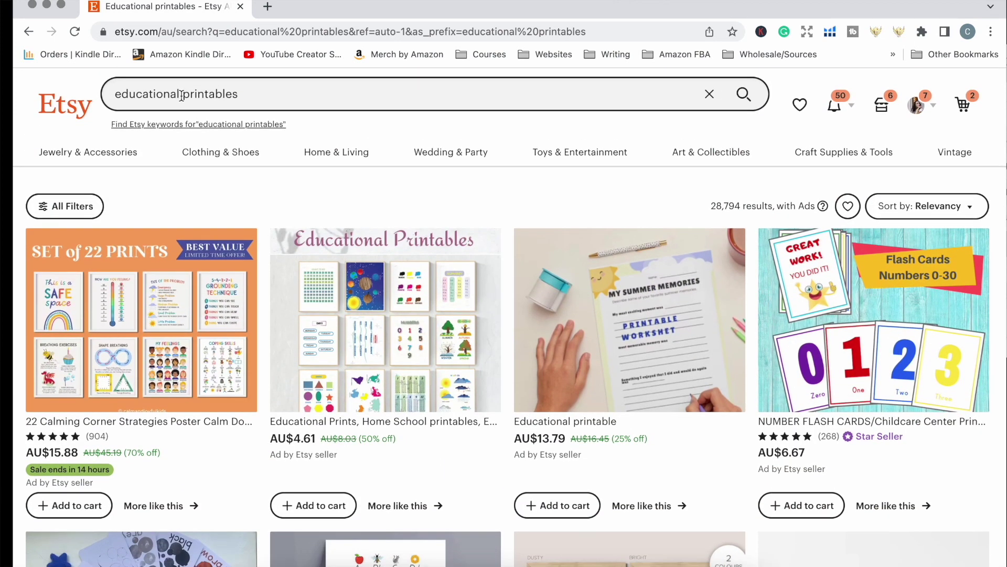
Change the Etsy query from 'educational' to 'math printables' and run the search
double_click(181, 94)
text(math)
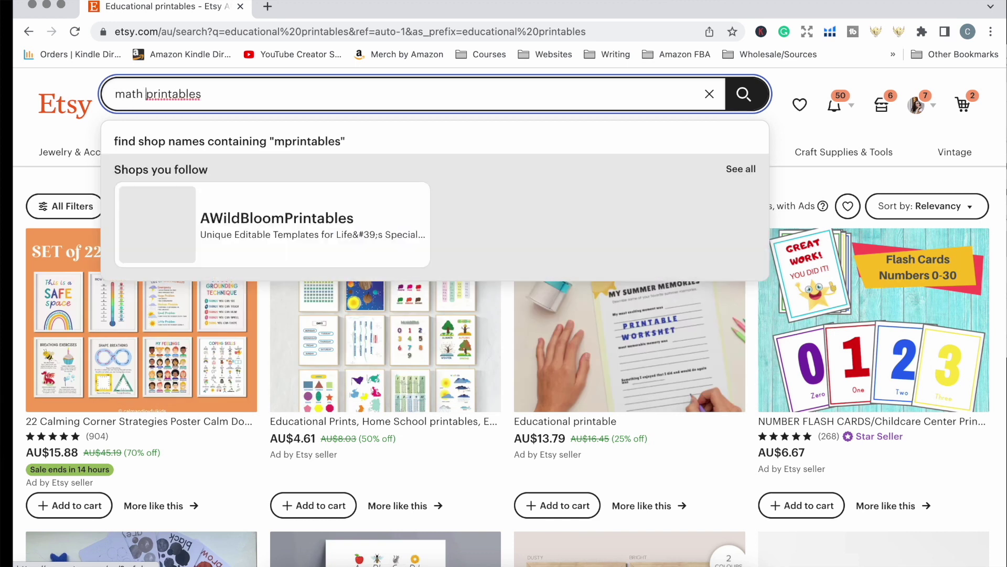
key(Return)
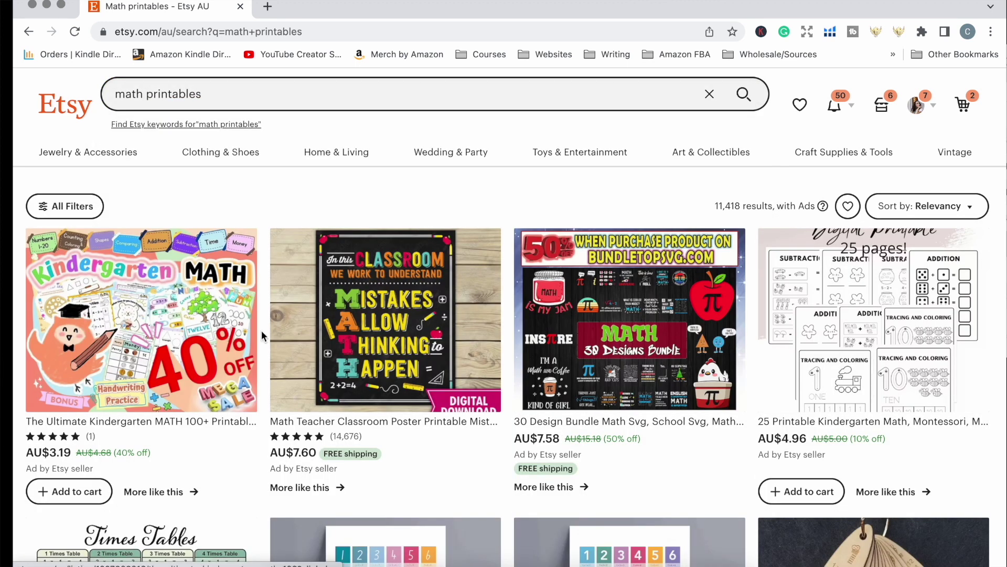
scroll(781, 412, down, 2)
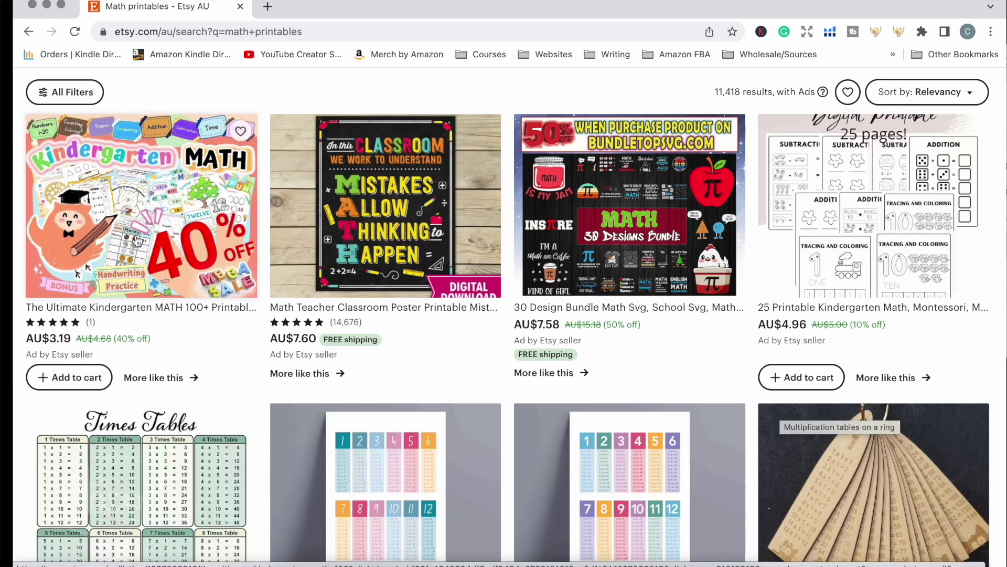
scroll(566, 282, down, 10)
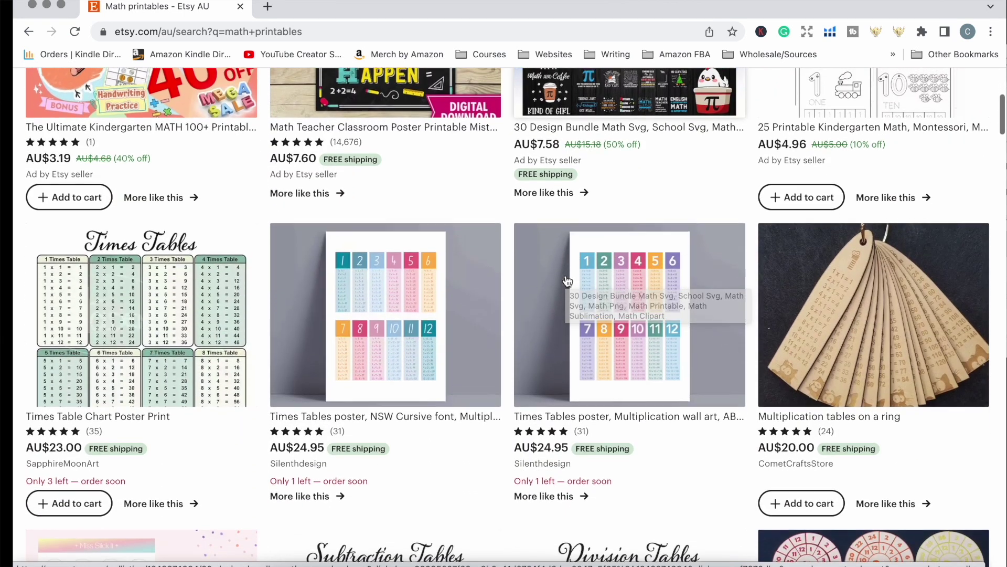
scroll(913, 391, down, 15)
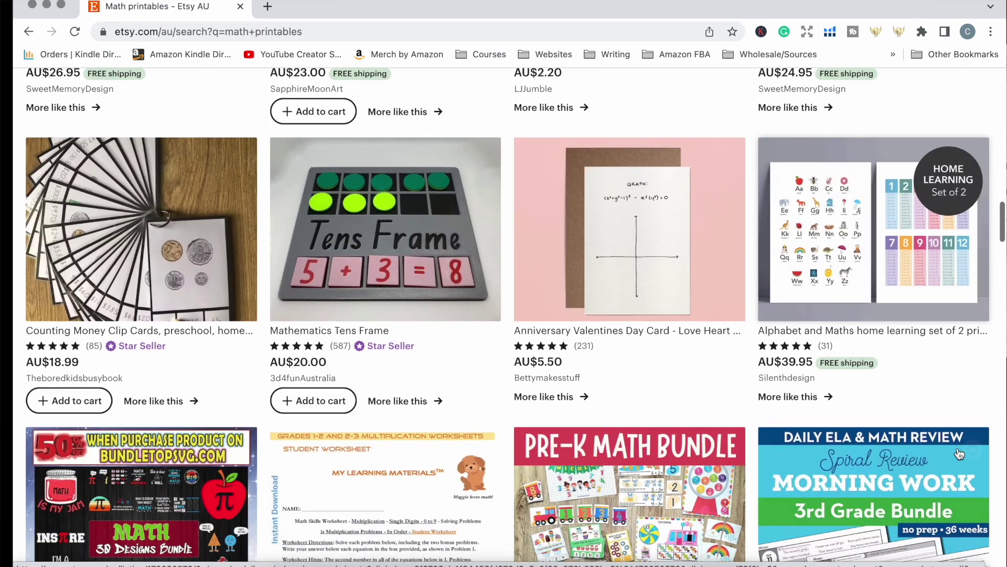
Scroll down through the math printables results, including times table posters and multiplication wheels
scroll(959, 453, down, 5)
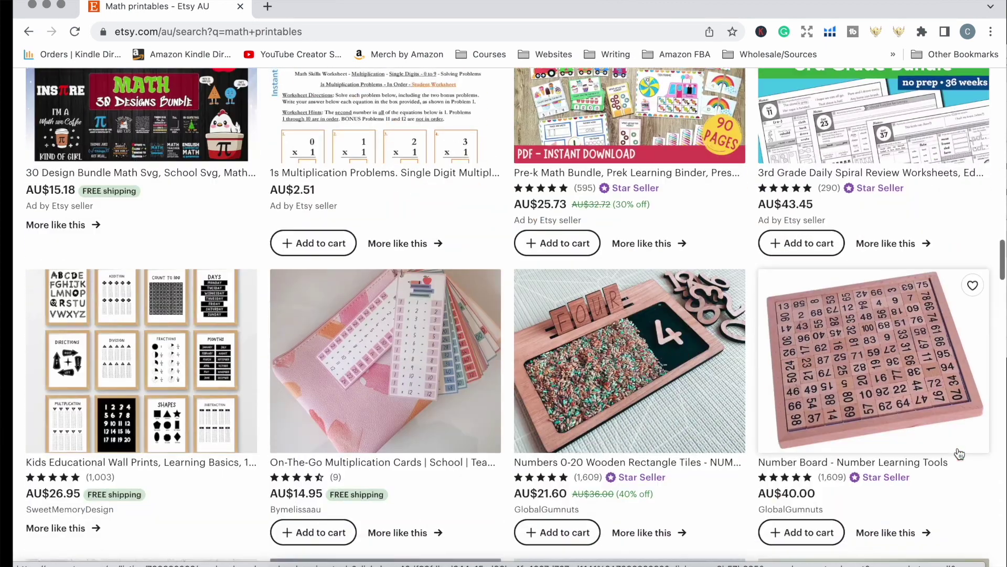
scroll(989, 450, down, 2)
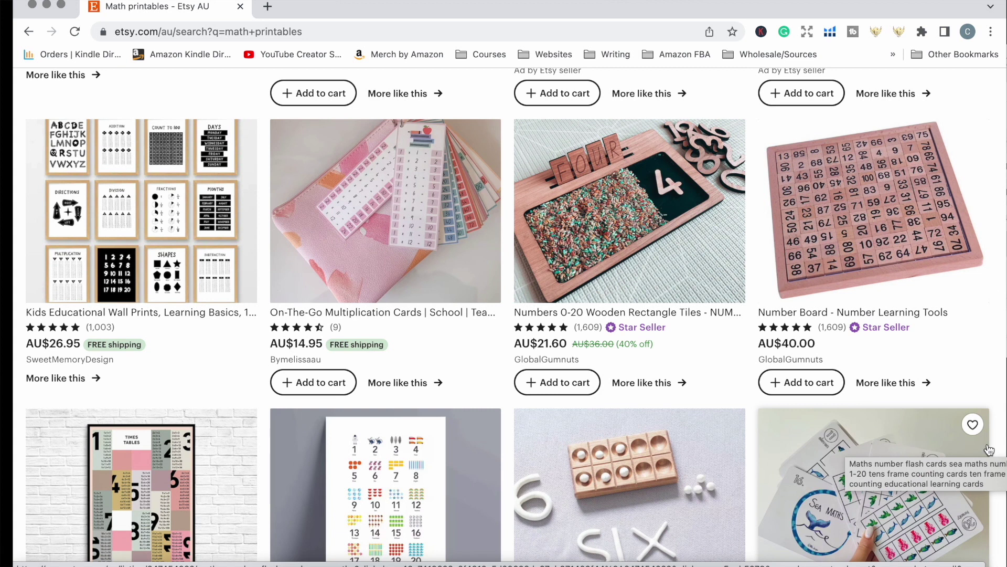
scroll(989, 449, down, 8)
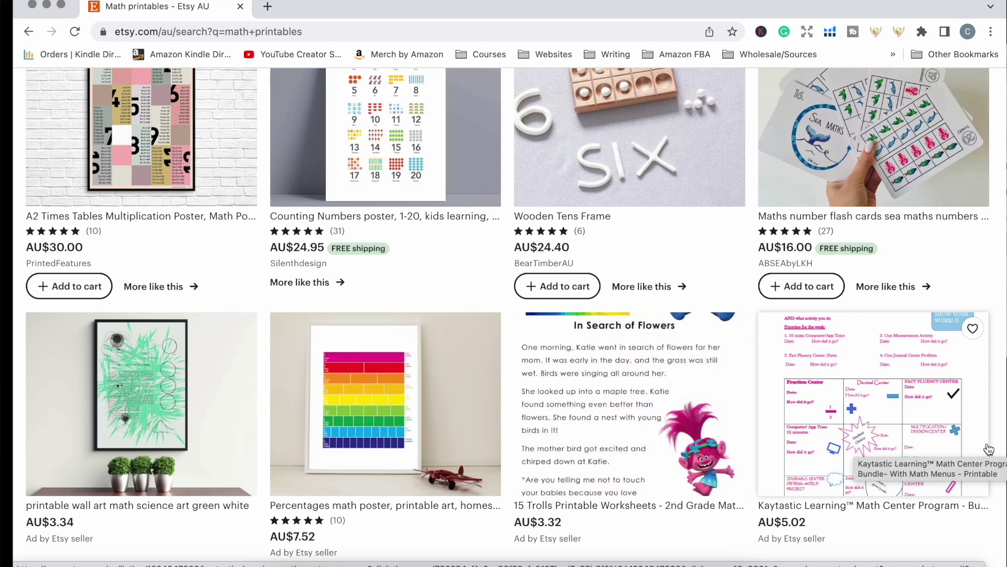
scroll(989, 450, down, 2)
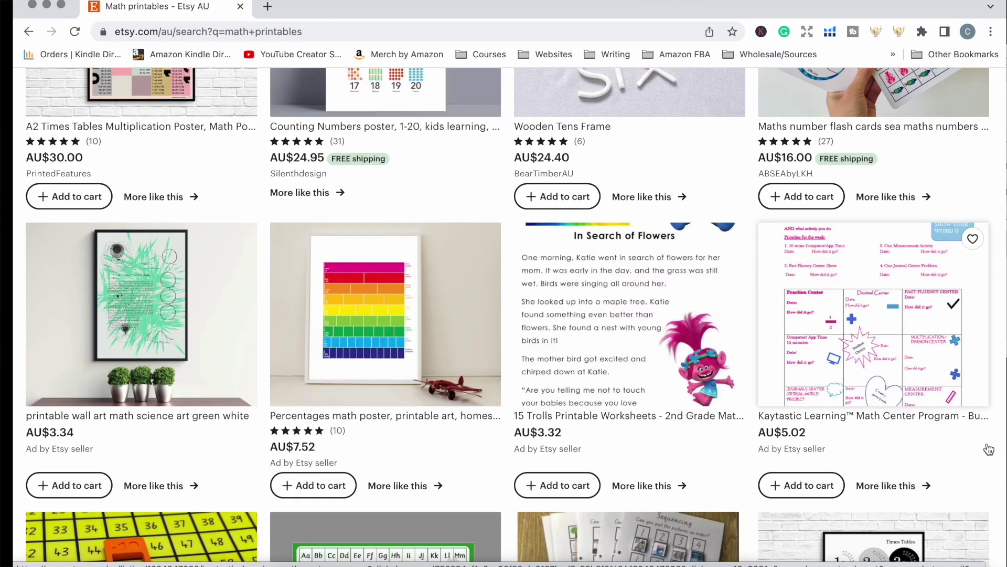
scroll(989, 450, down, 2)
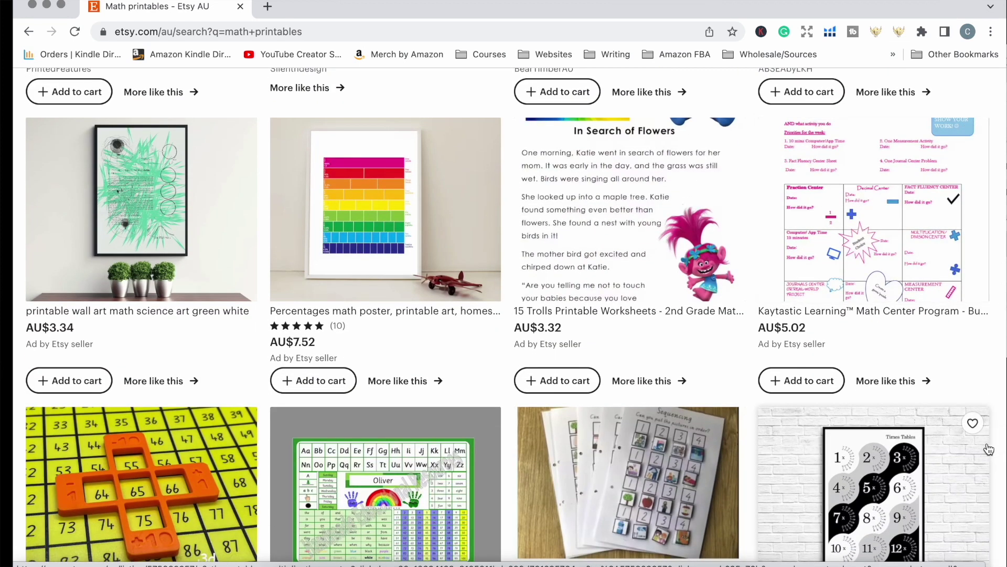
scroll(989, 449, down, 2)
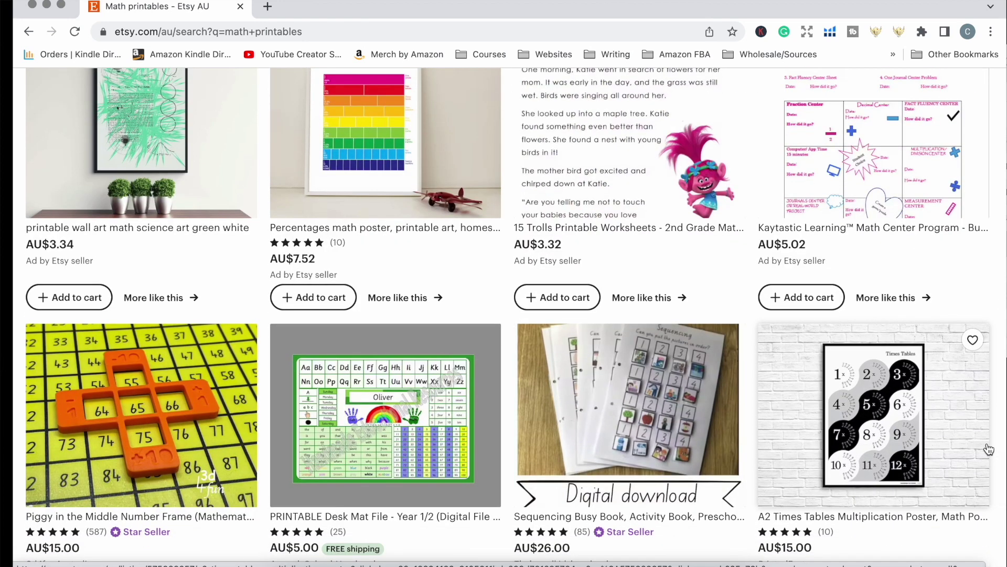
scroll(988, 449, down, 10)
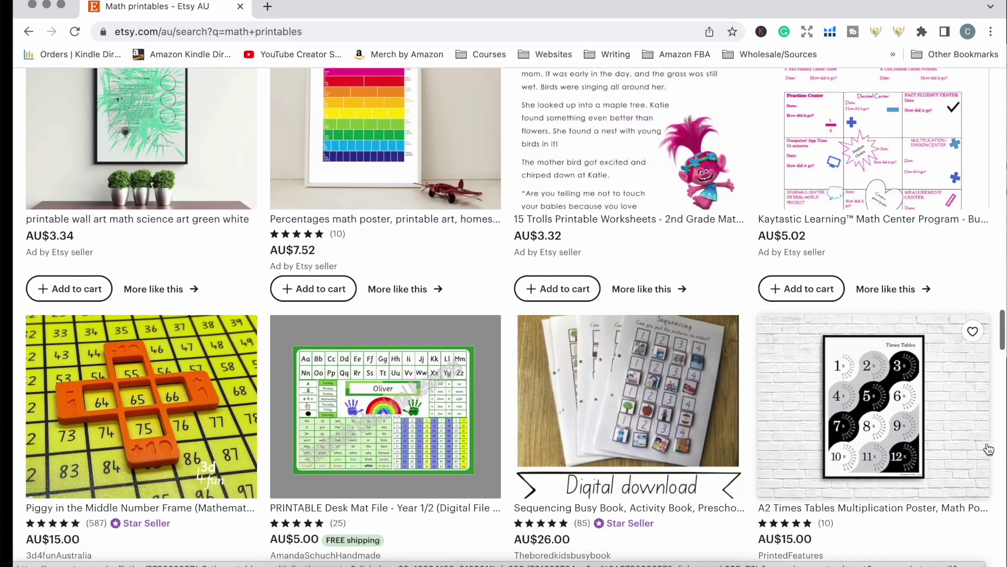
scroll(989, 450, down, 3)
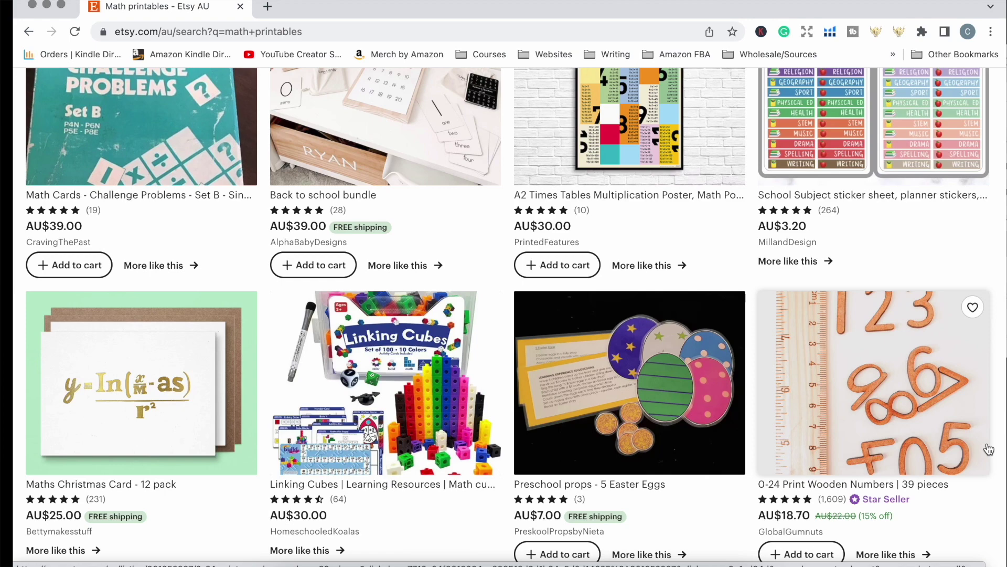
scroll(988, 450, down, 4)
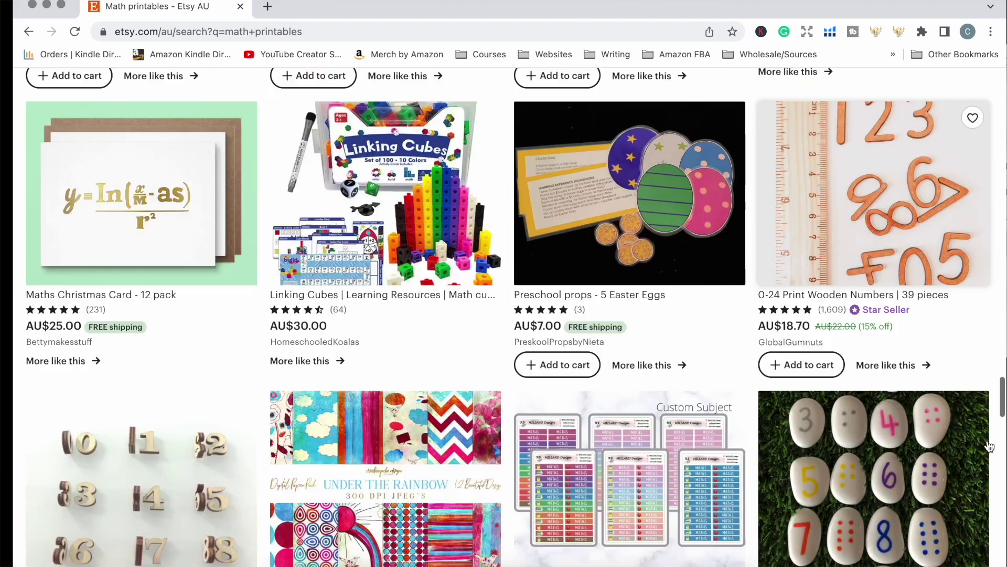
scroll(989, 446, down, 7)
scroll(989, 446, down, 6)
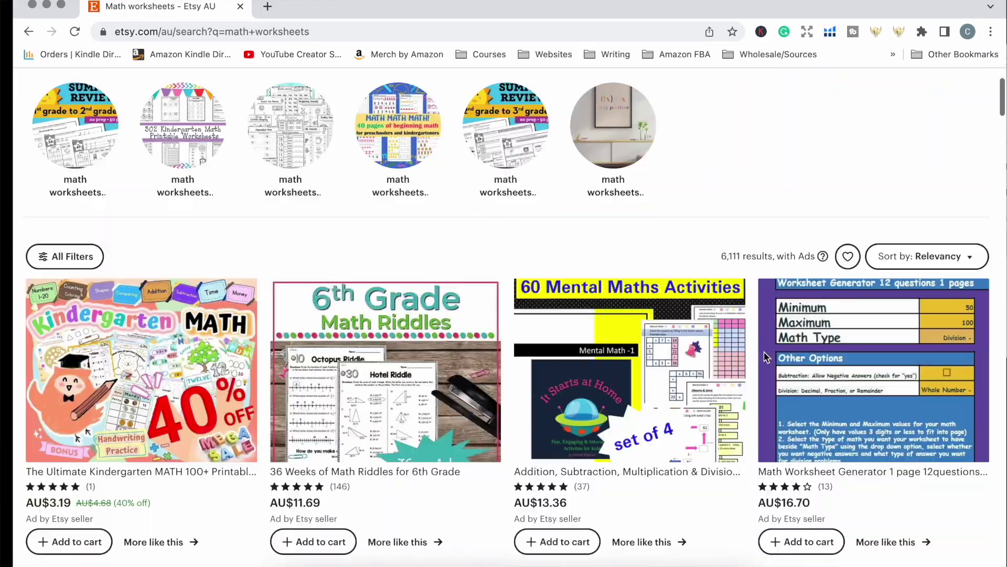
scroll(764, 356, down, 11)
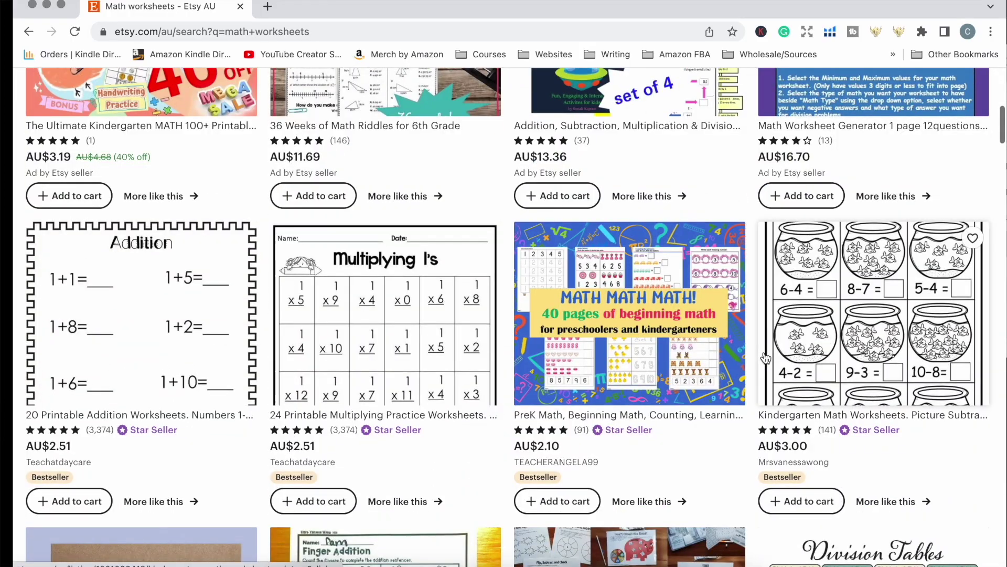
scroll(765, 358, down, 12)
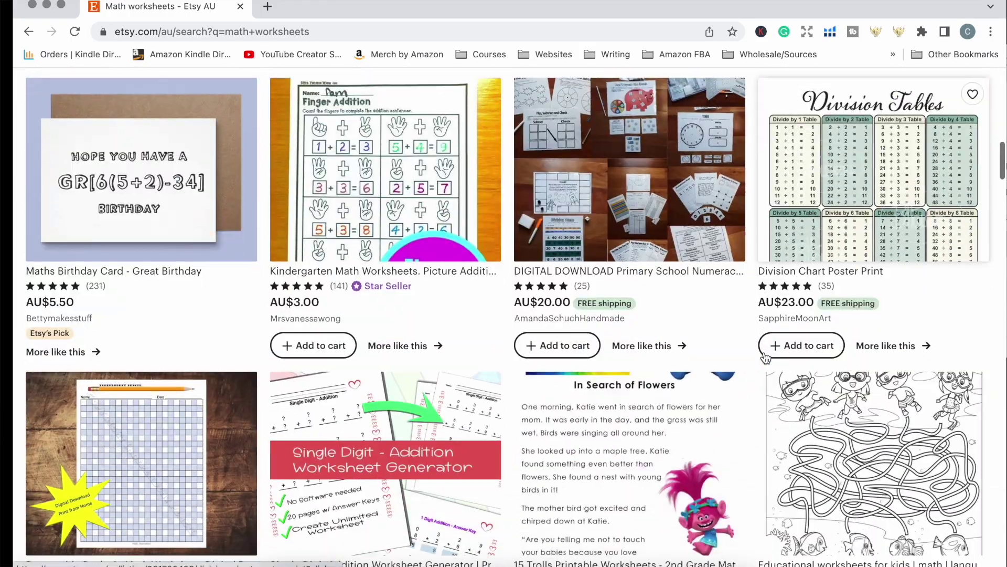
scroll(765, 358, down, 11)
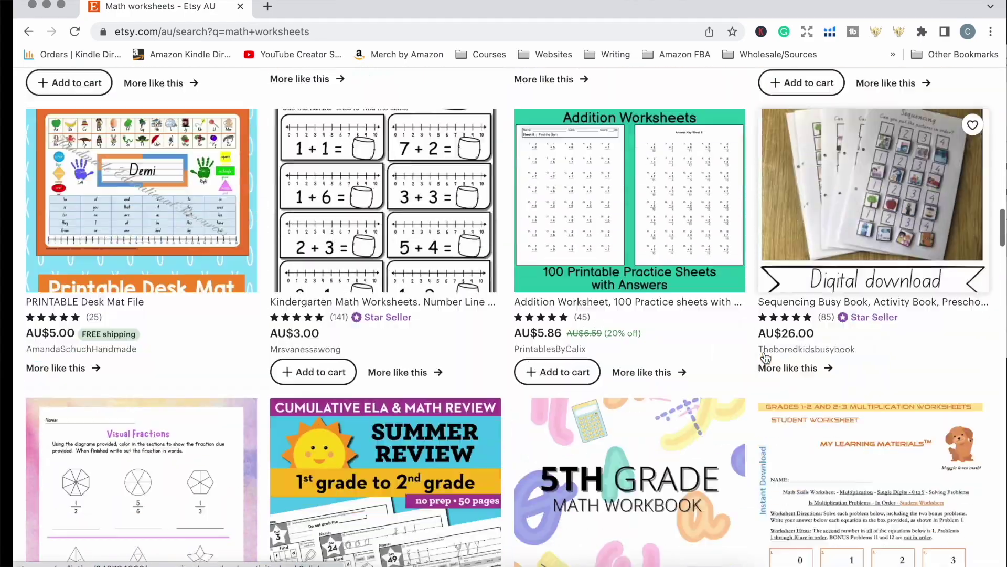
scroll(765, 358, down, 11)
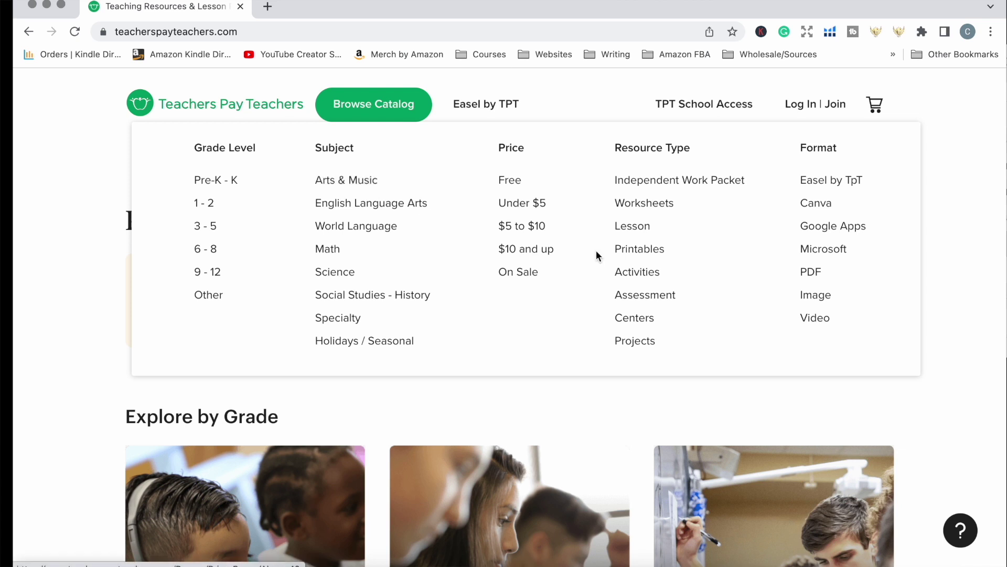
Open the Printables section of the Teachers Pay Teachers catalog
click(639, 252)
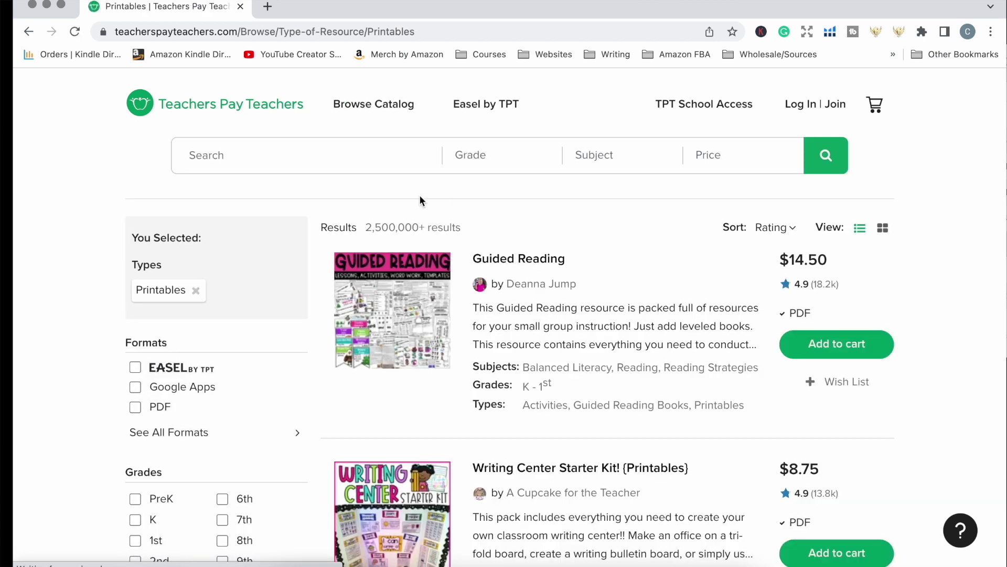
scroll(271, 421, down, 3)
scroll(243, 485, down, 5)
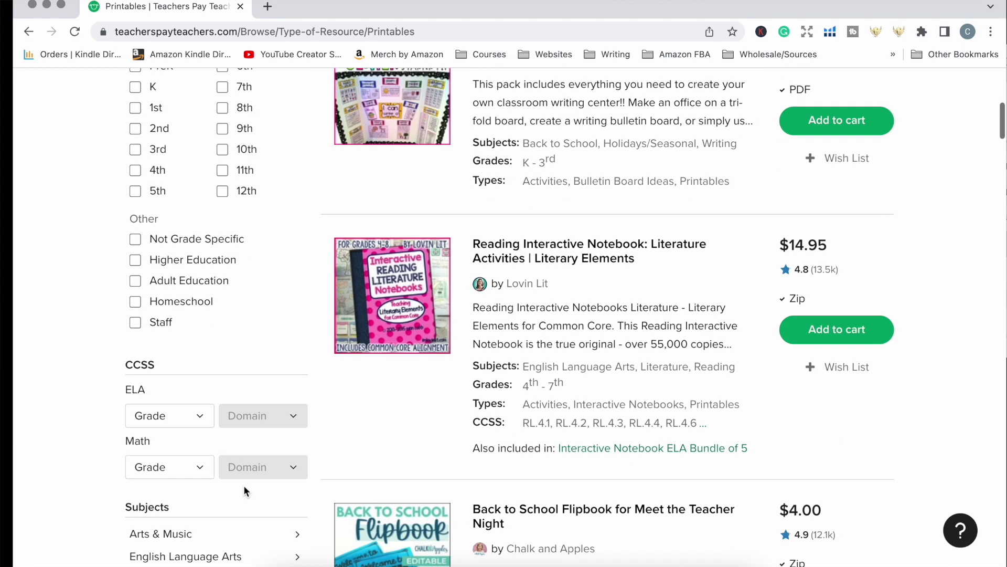
scroll(243, 485, up, 5)
scroll(244, 485, down, 10)
Filter the printables by the Subjects filter to All 'Math', showing 480,000+ results
click(140, 302)
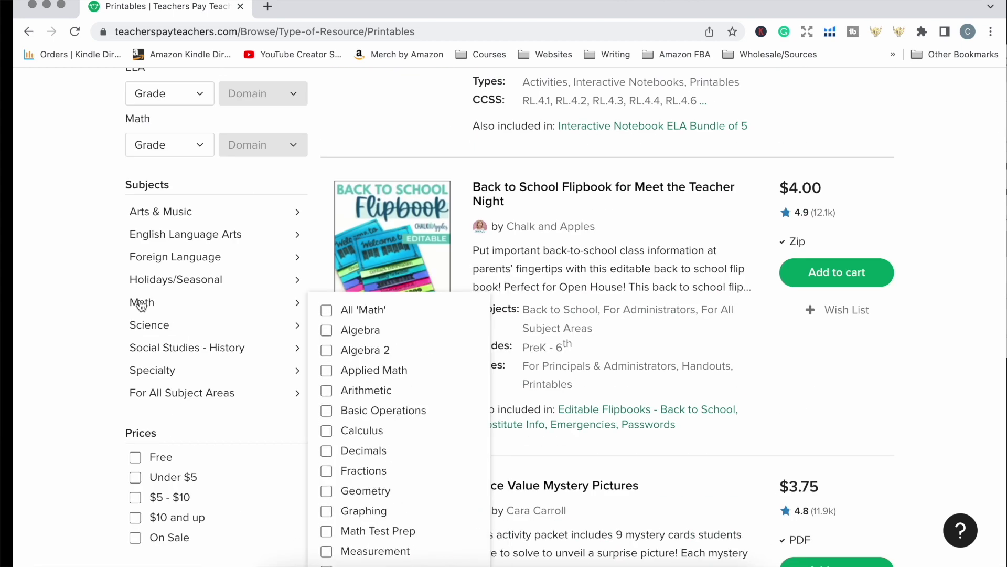
click(142, 309)
click(142, 309)
click(327, 307)
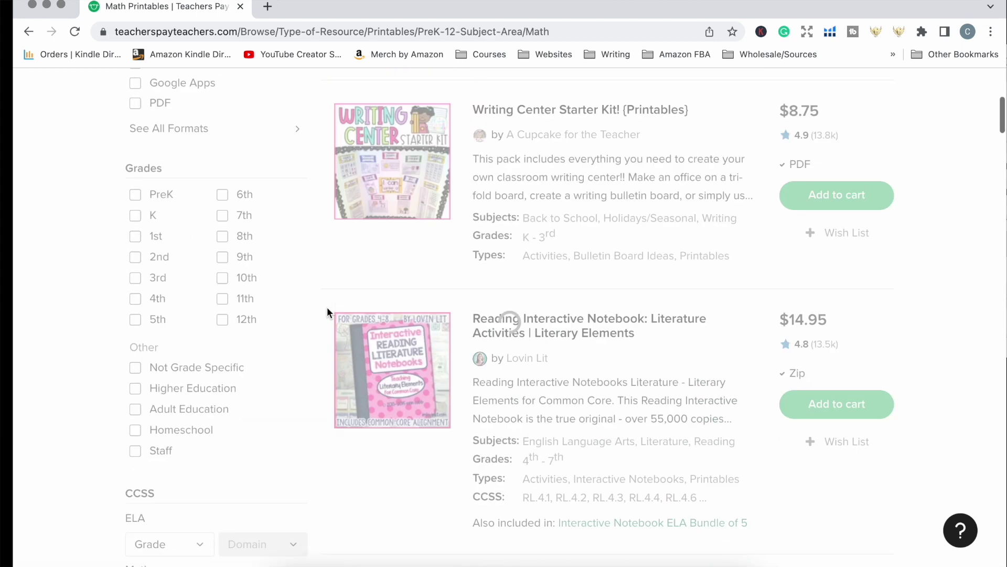
scroll(678, 455, down, 7)
scroll(678, 450, down, 2)
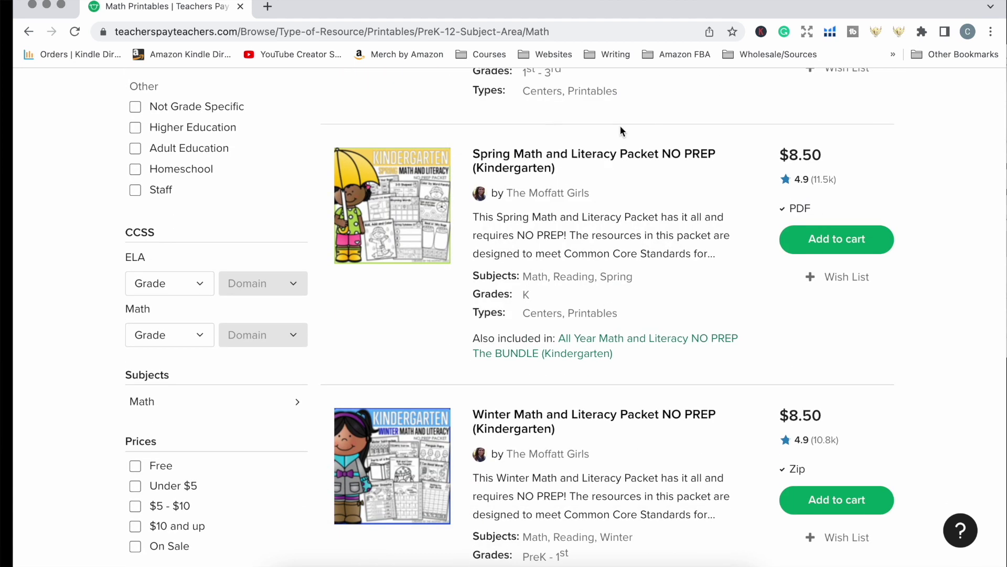
scroll(708, 450, down, 3)
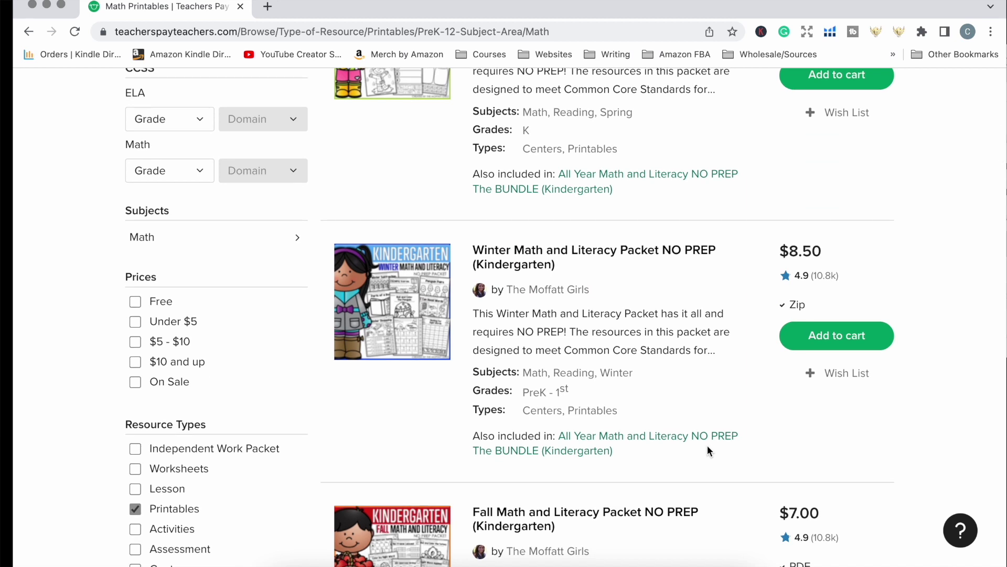
scroll(707, 445, down, 7)
scroll(707, 440, up, 20)
scroll(709, 445, down, 10)
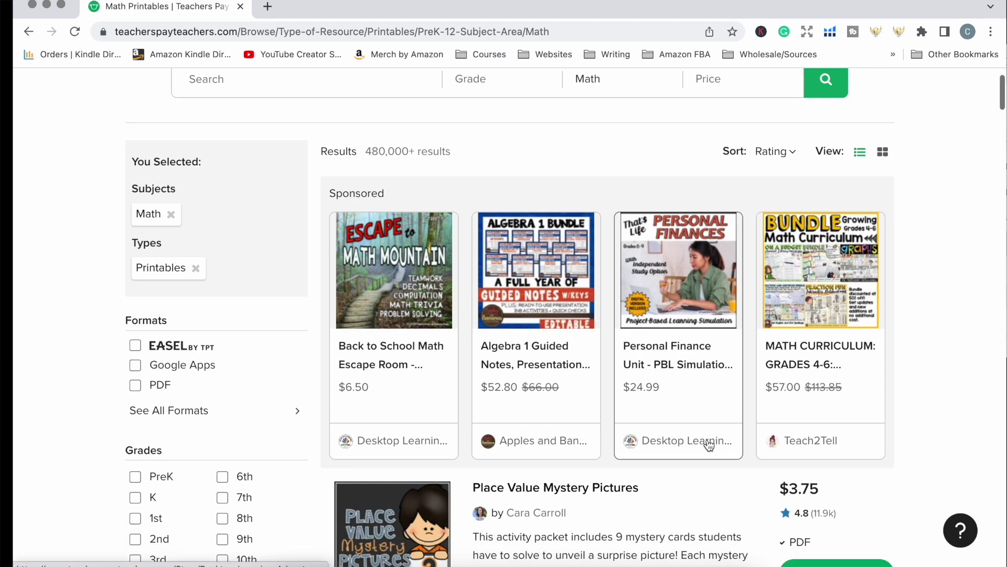
scroll(710, 424, down, 8)
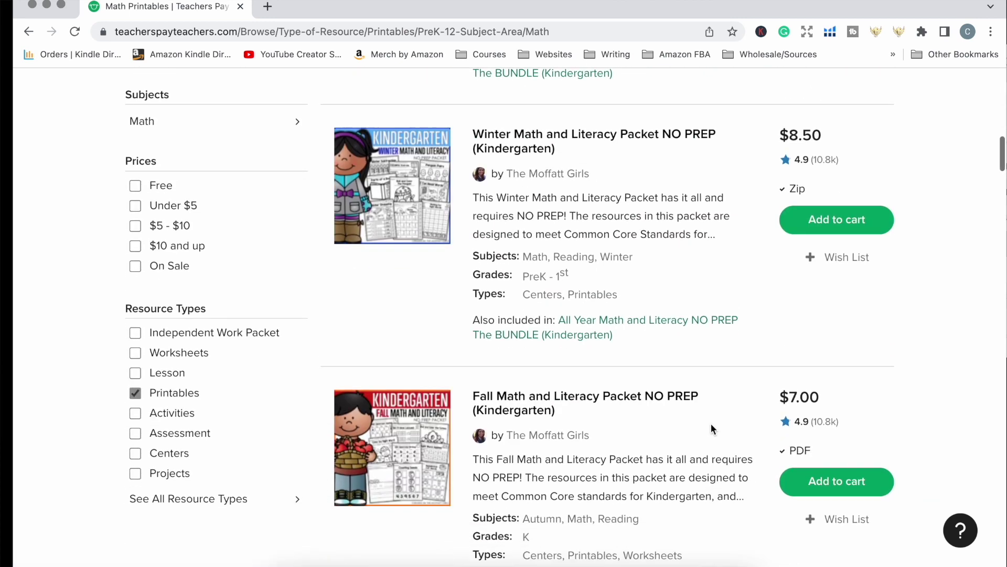
scroll(710, 423, down, 14)
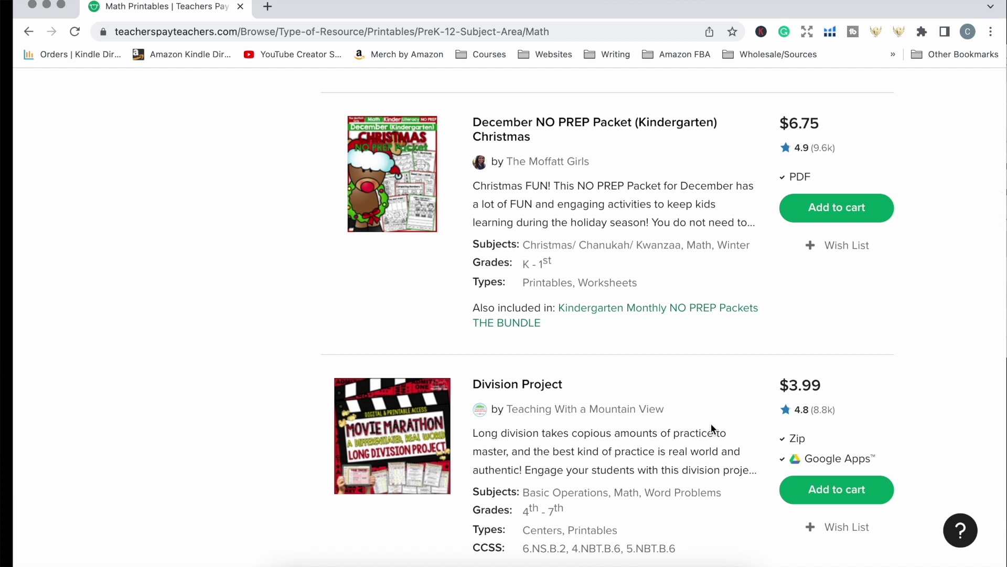
scroll(711, 427, down, 12)
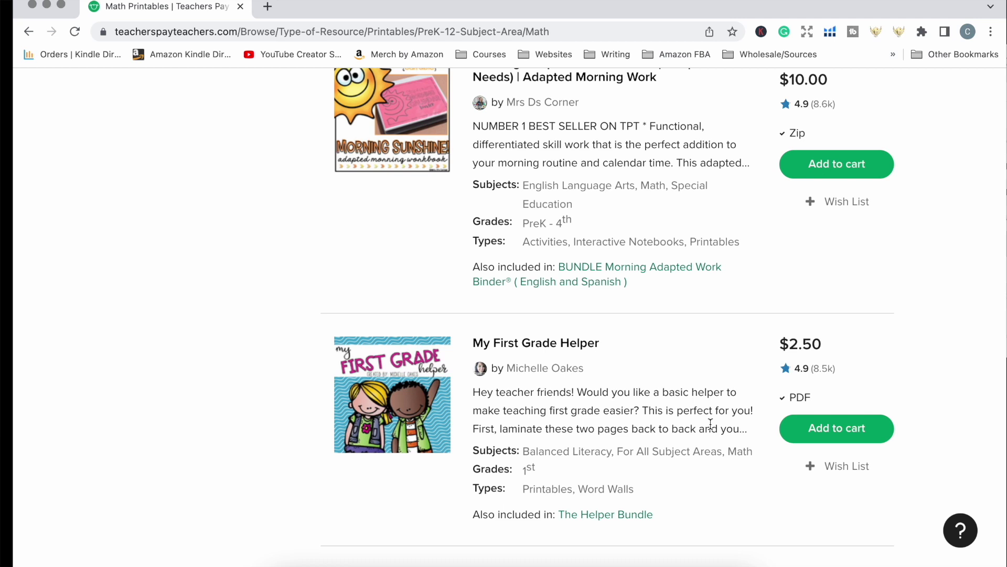
scroll(710, 423, down, 3)
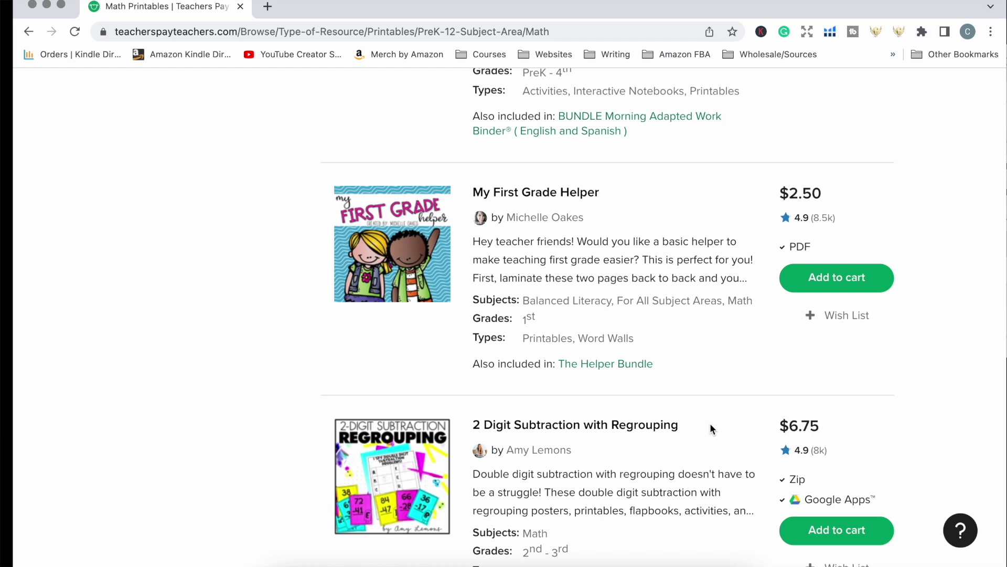
scroll(710, 423, down, 3)
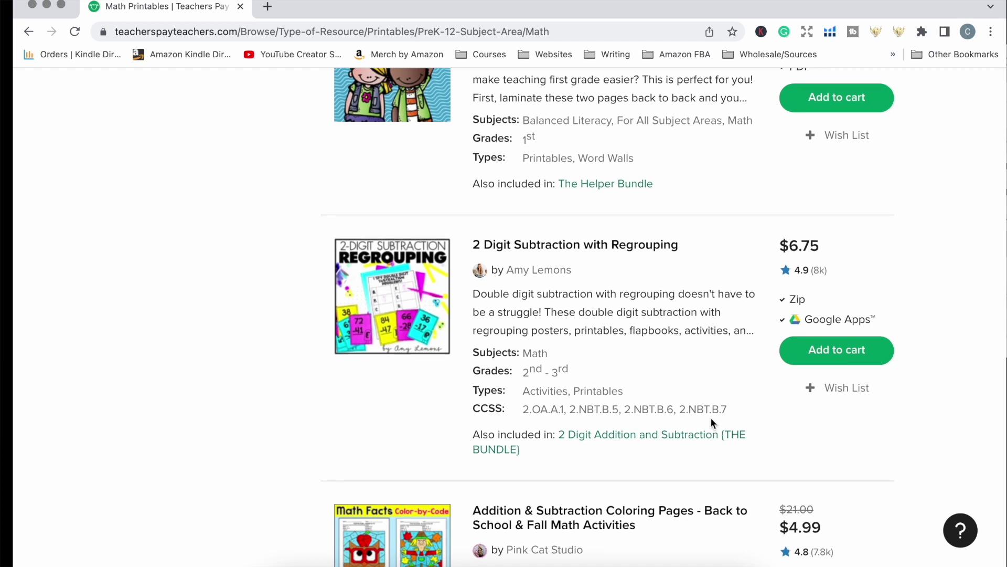
scroll(712, 428, down, 4)
scroll(713, 386, down, 2)
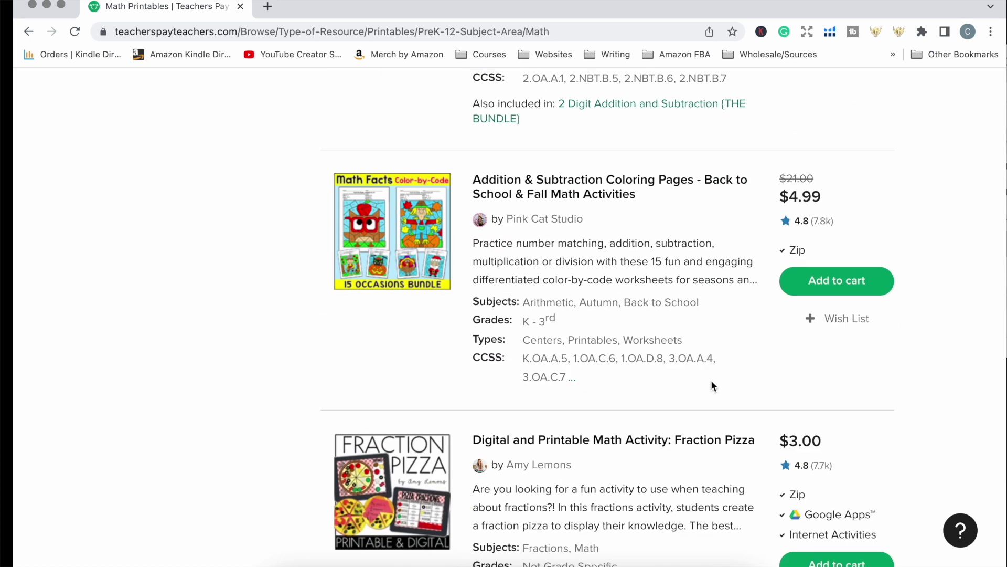
scroll(715, 355, down, 12)
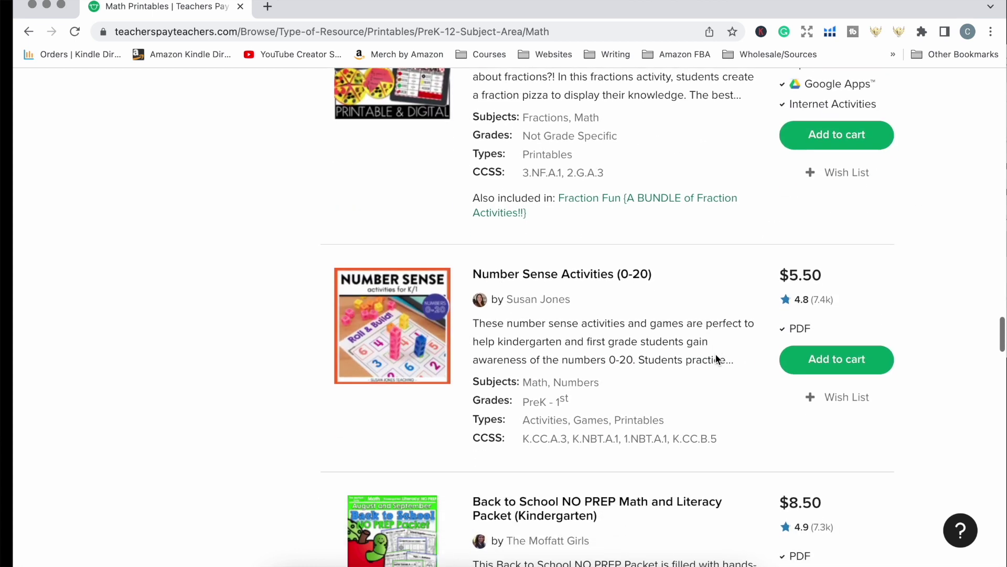
scroll(715, 356, down, 2)
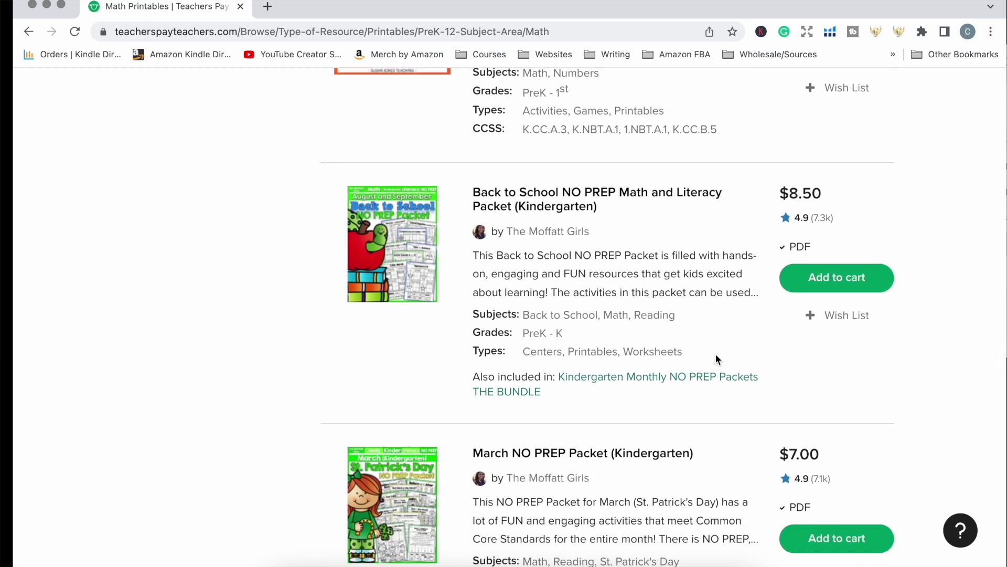
scroll(717, 358, down, 2)
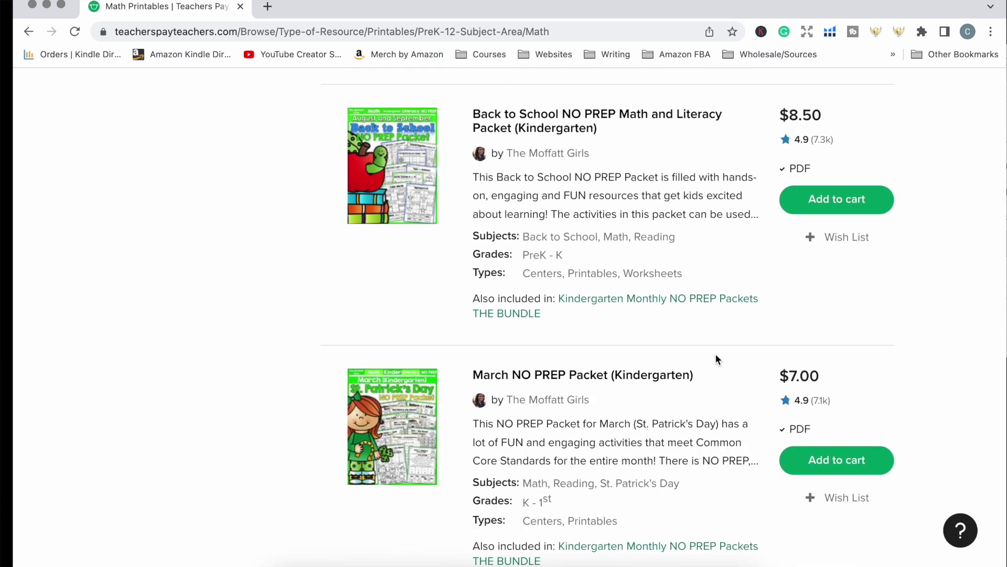
scroll(715, 359, down, 6)
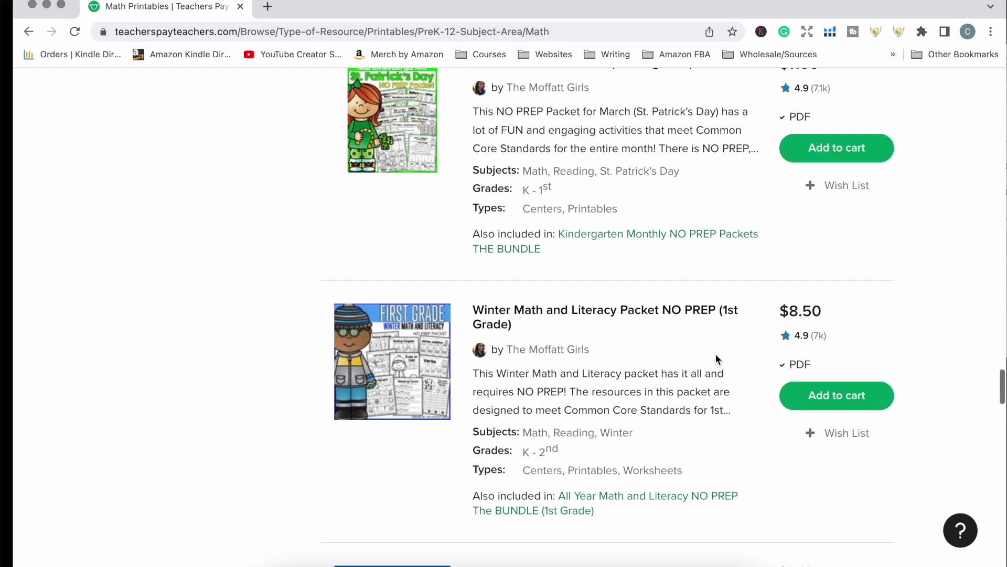
scroll(717, 359, down, 6)
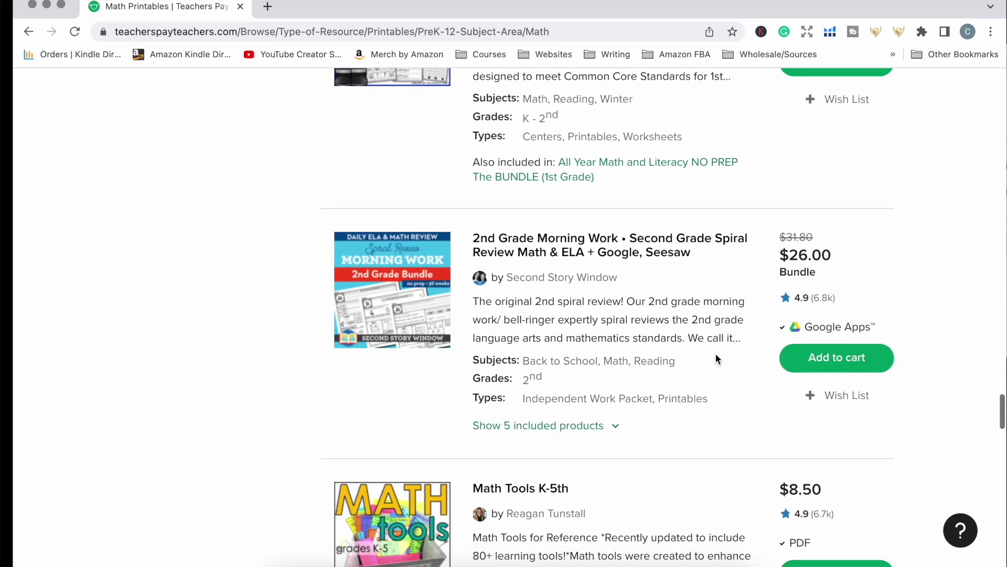
scroll(716, 359, down, 14)
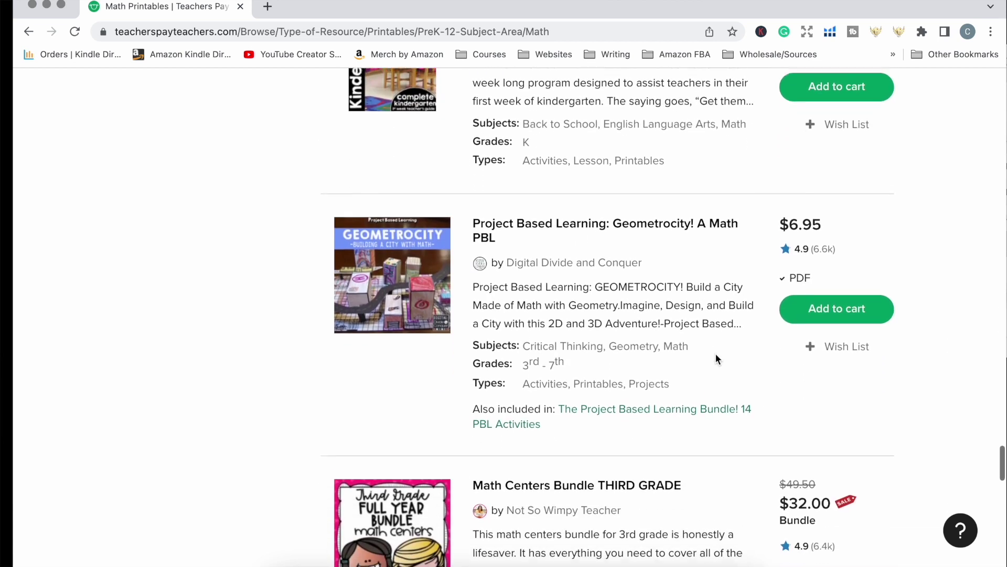
scroll(717, 355, down, 1)
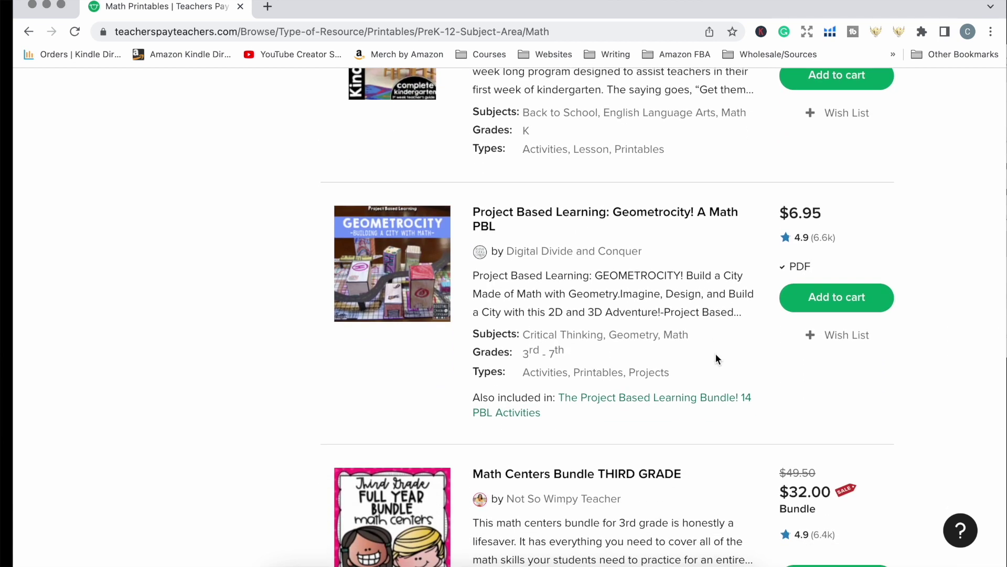
scroll(717, 354, down, 10)
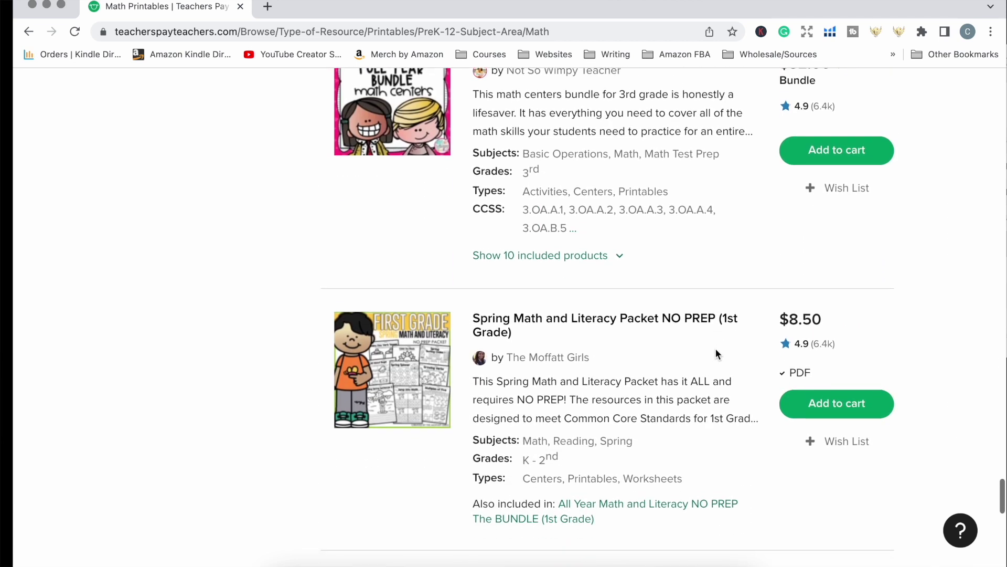
scroll(716, 346, down, 9)
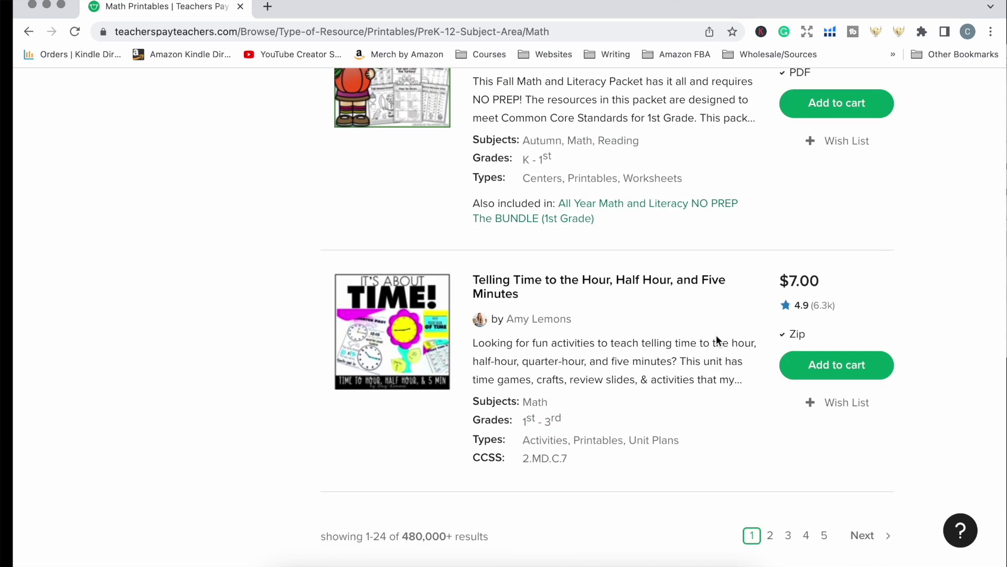
scroll(717, 336, up, 3)
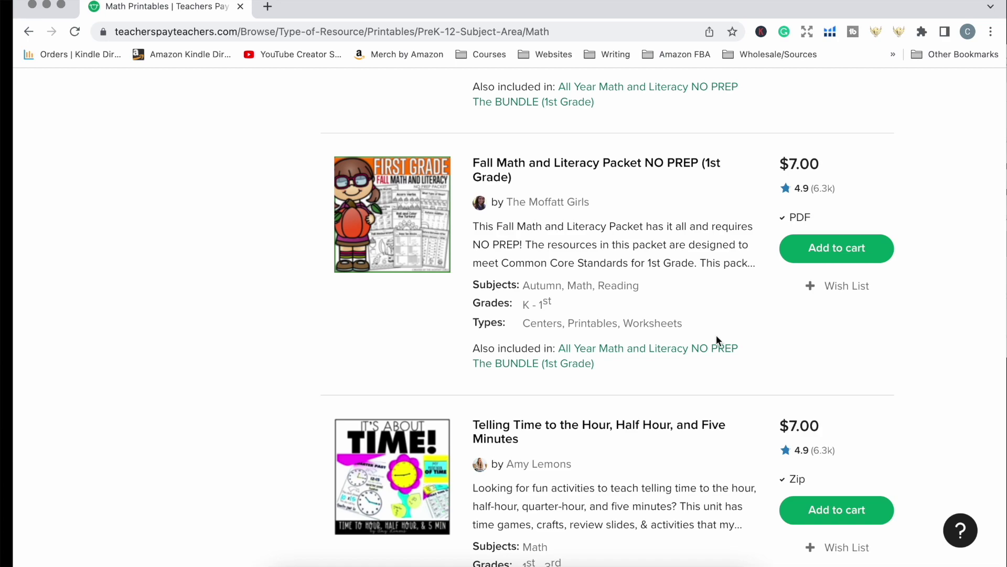
scroll(717, 340, up, 20)
scroll(717, 340, up, 20)
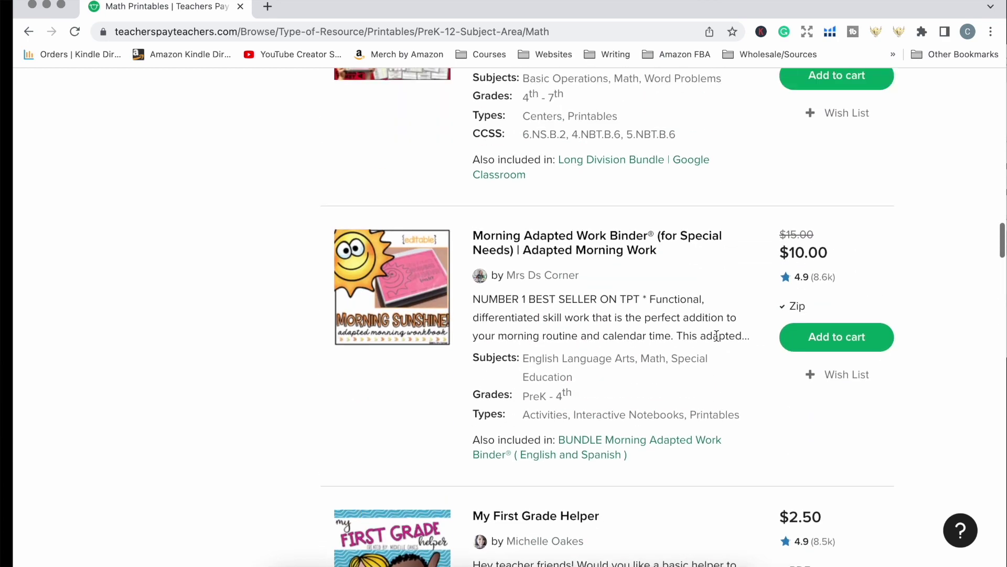